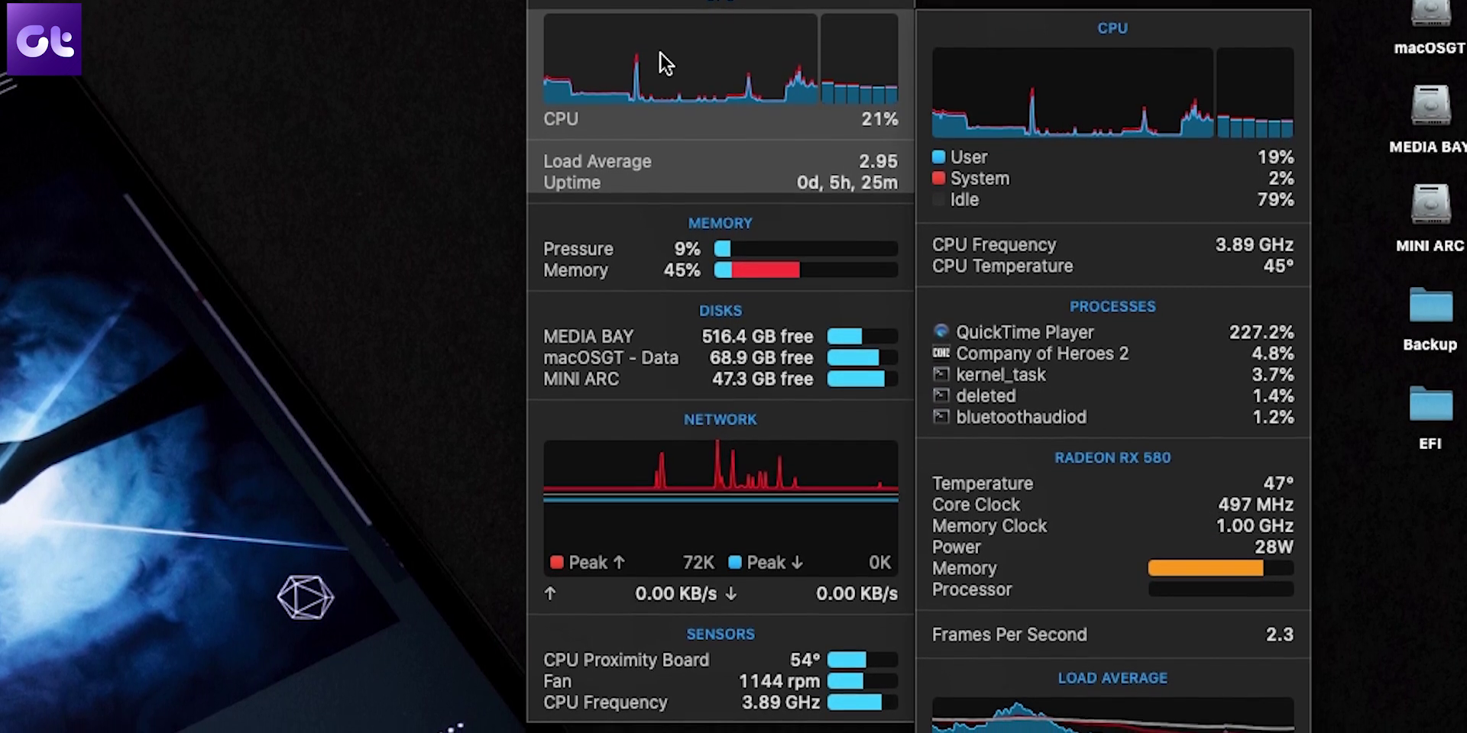
Step: Show iStat Menus' hourly history for CPU, User/System cores, GPU Memory and Processor
mouse_move(969, 99)
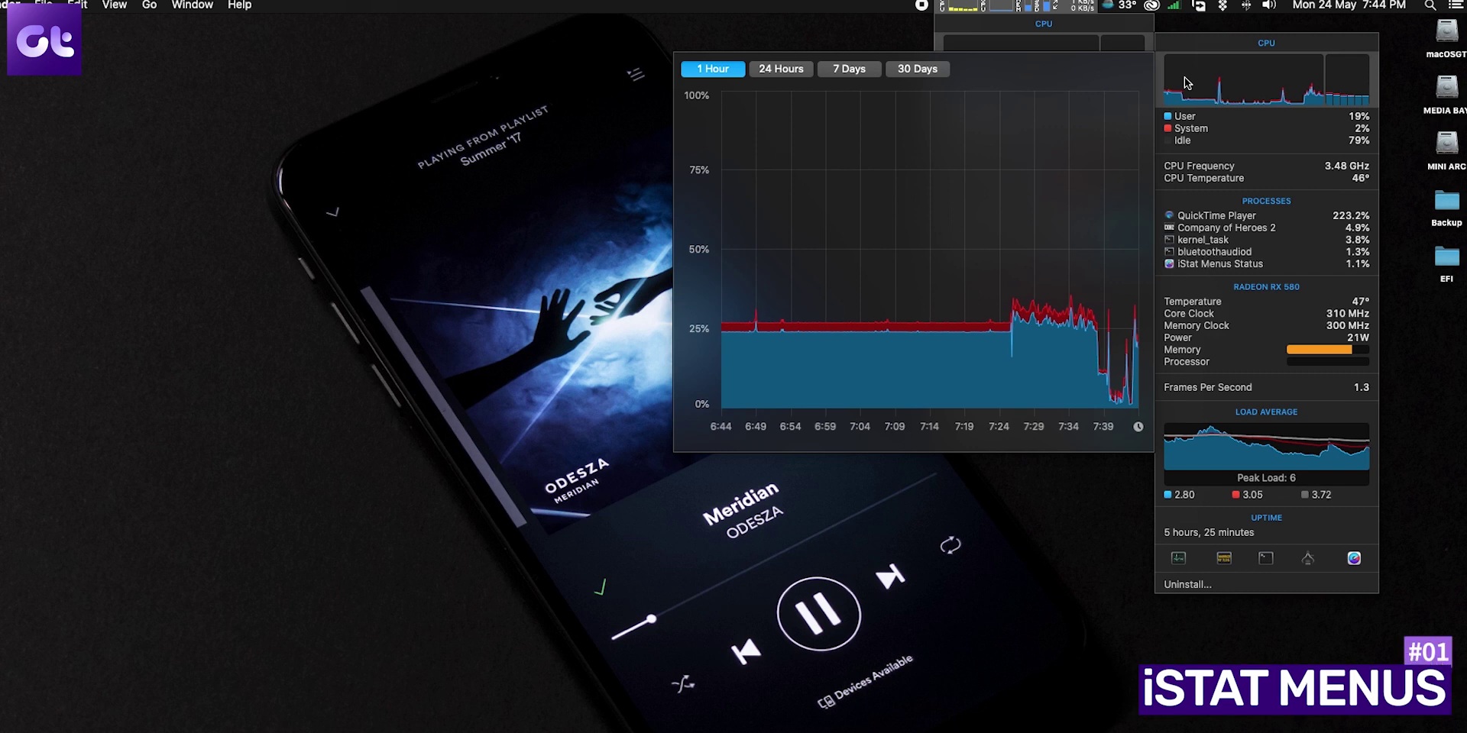
mouse_move(1192, 127)
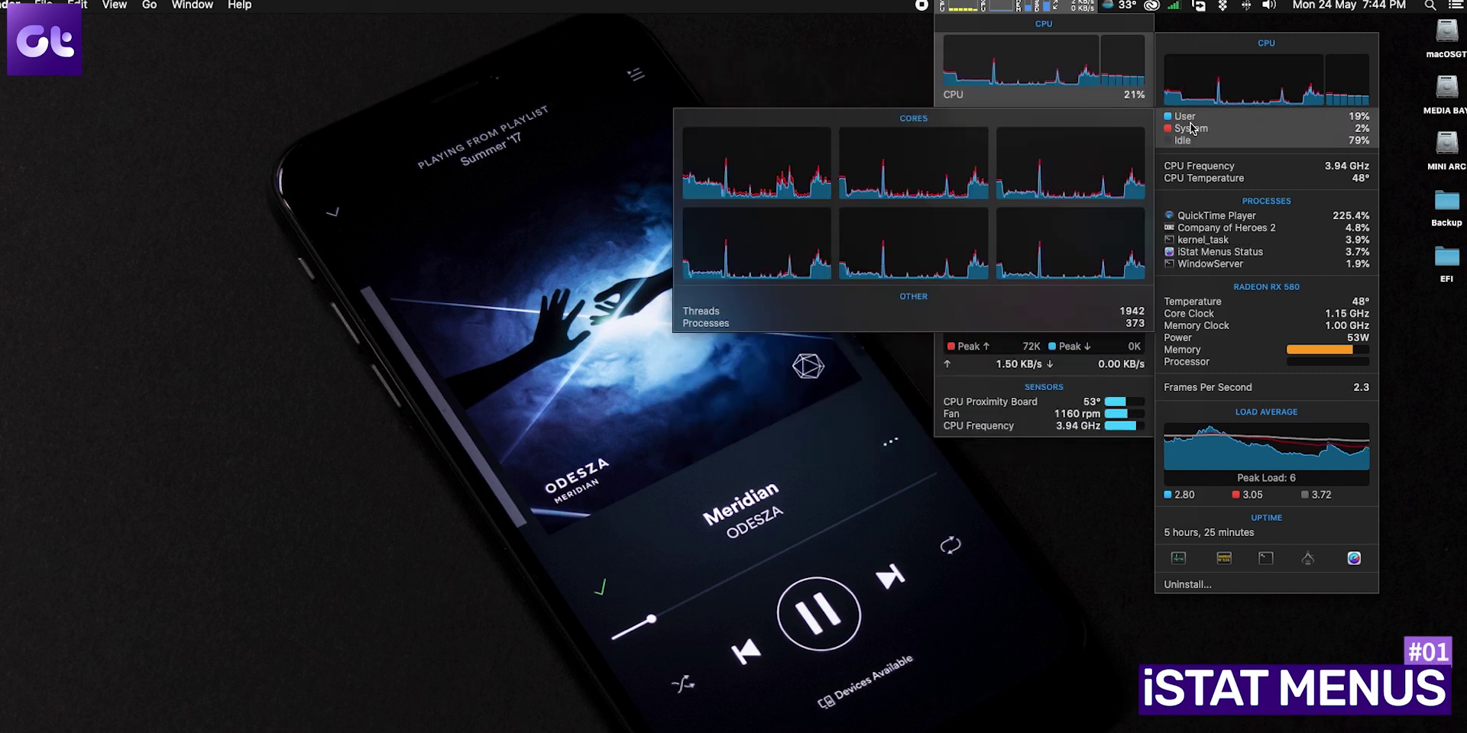
mouse_move(1206, 105)
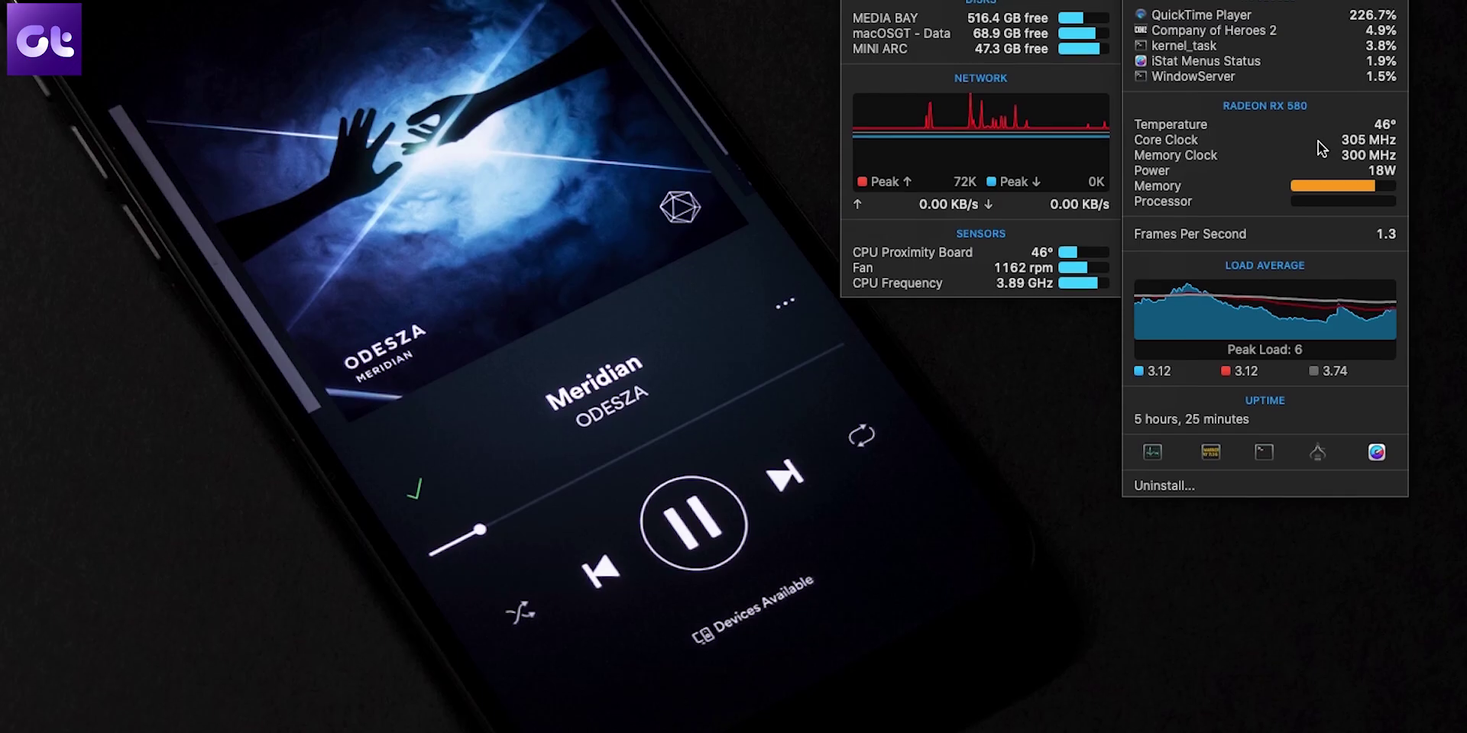
mouse_move(1315, 661)
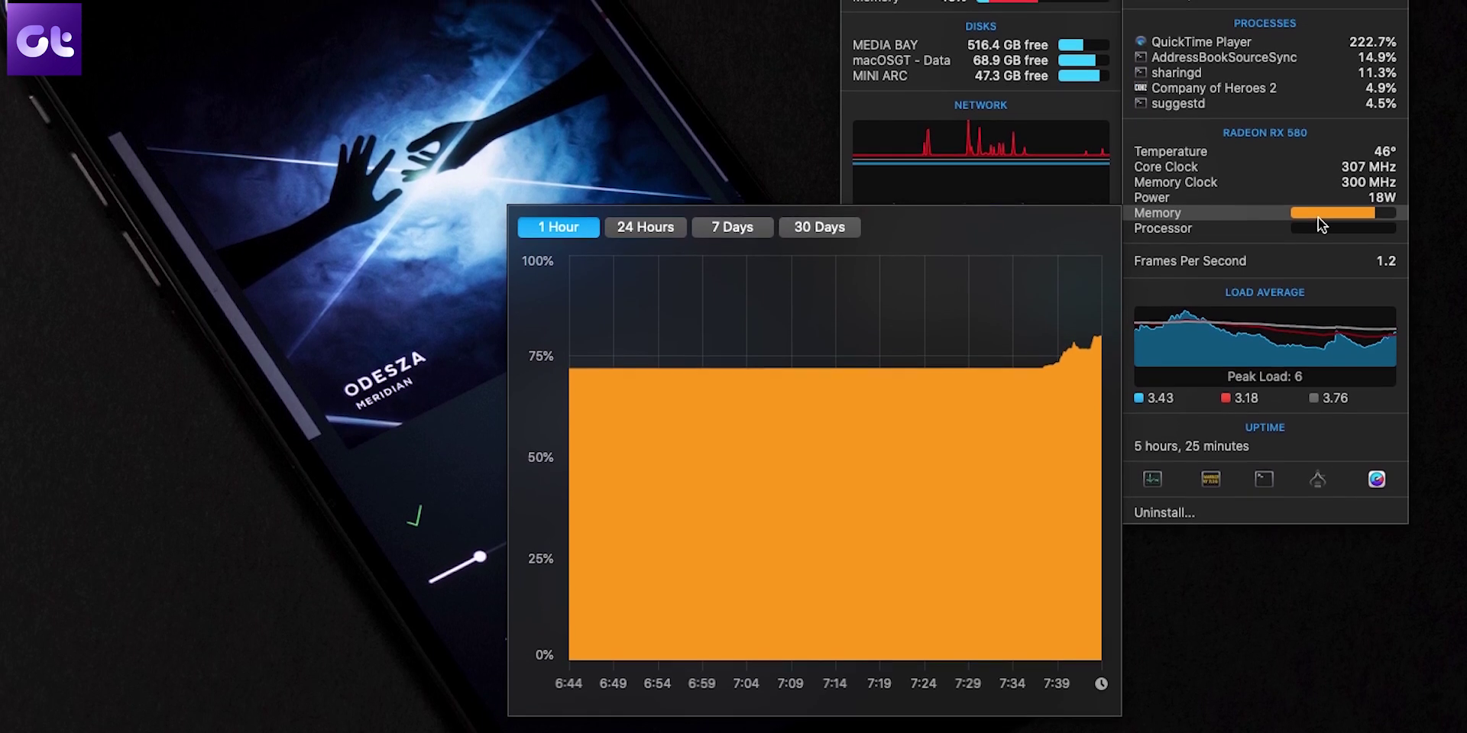
mouse_move(1319, 223)
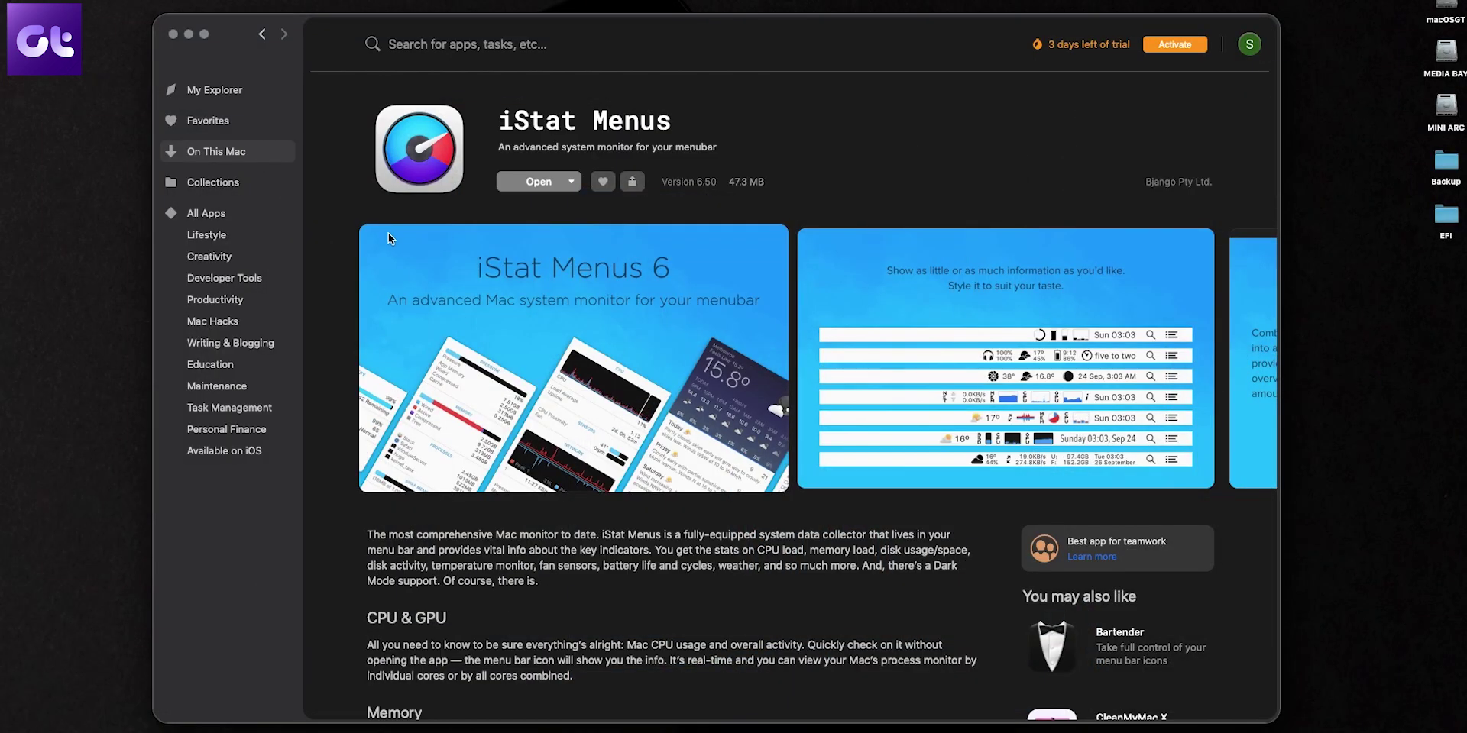
click(571, 185)
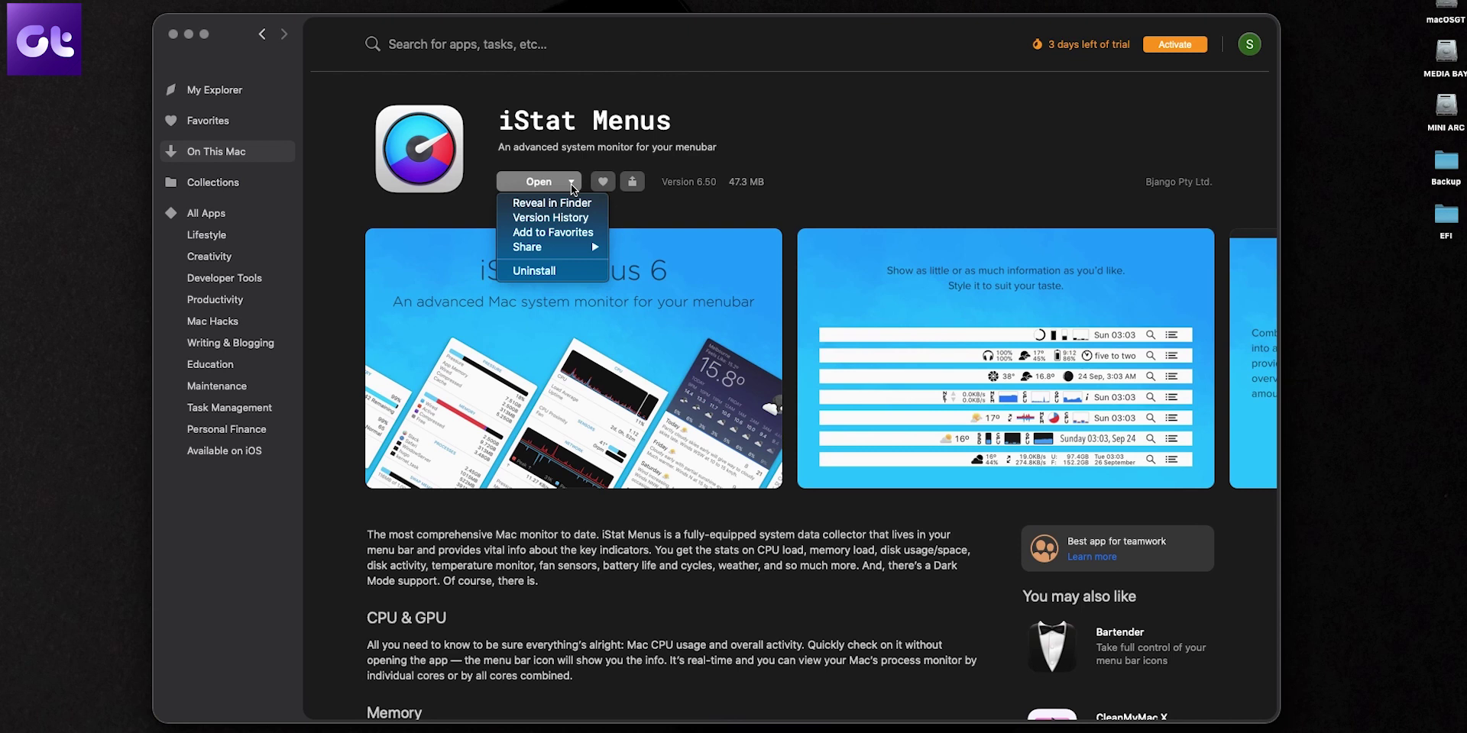
click(998, 205)
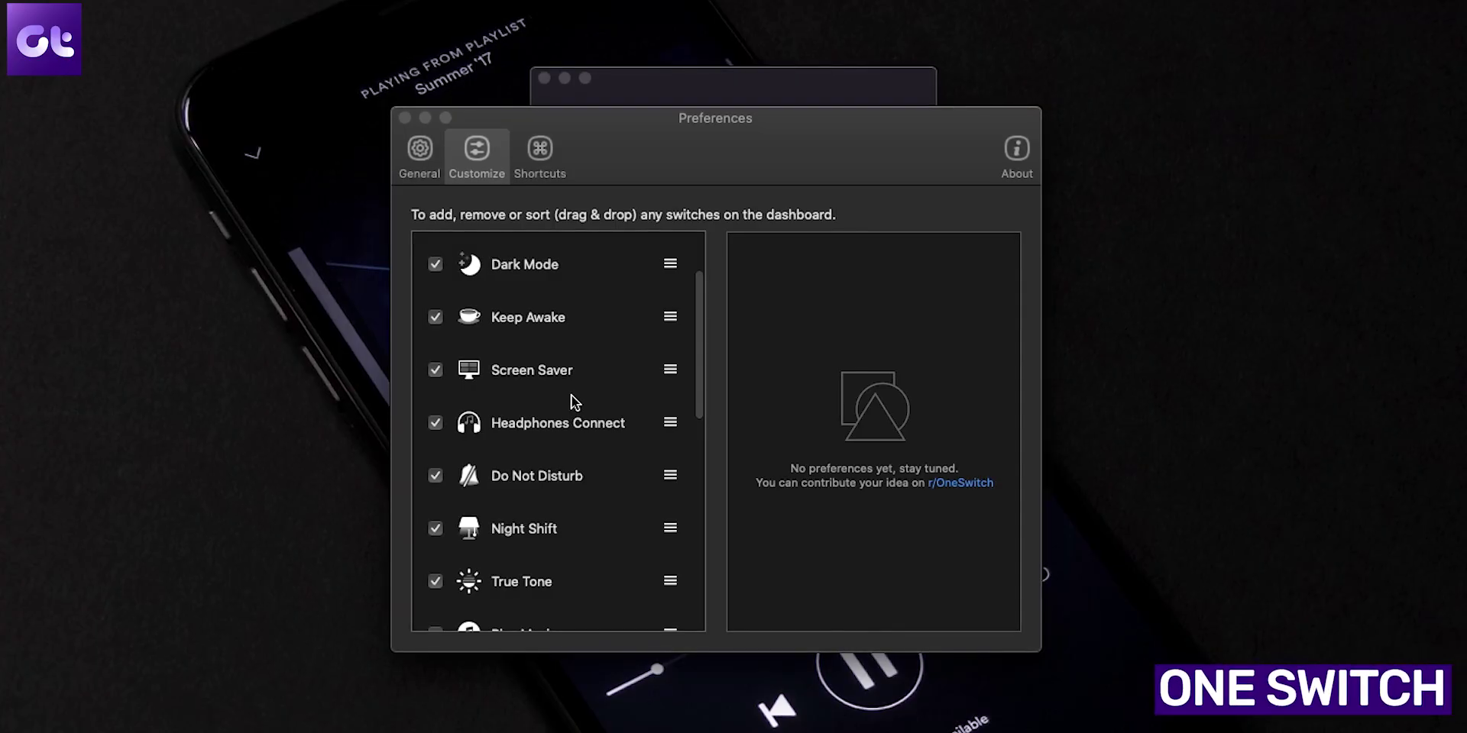
Step: Move Eject Disk below Empty Pasteboard in One Switch's switch order
scroll(571, 395, down, 10)
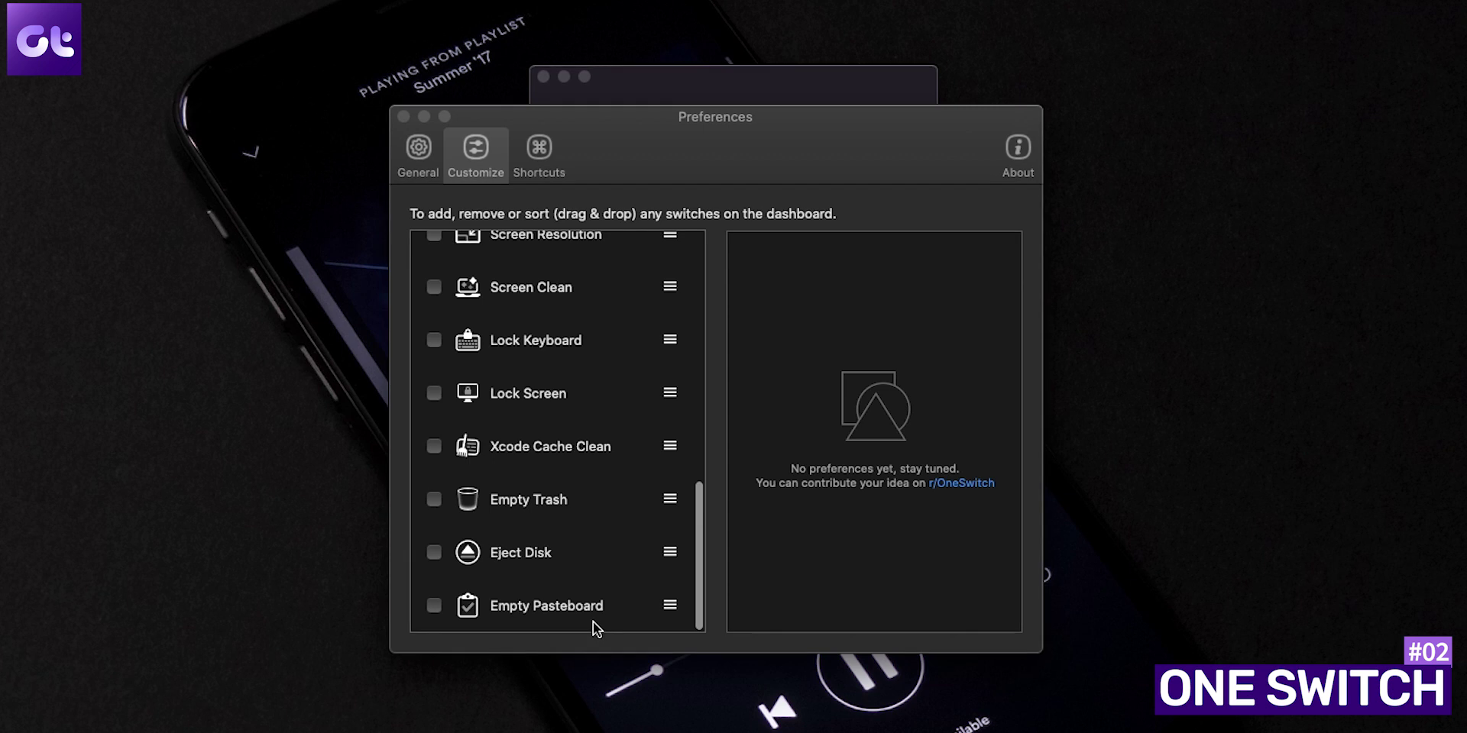
click(572, 612)
click(557, 551)
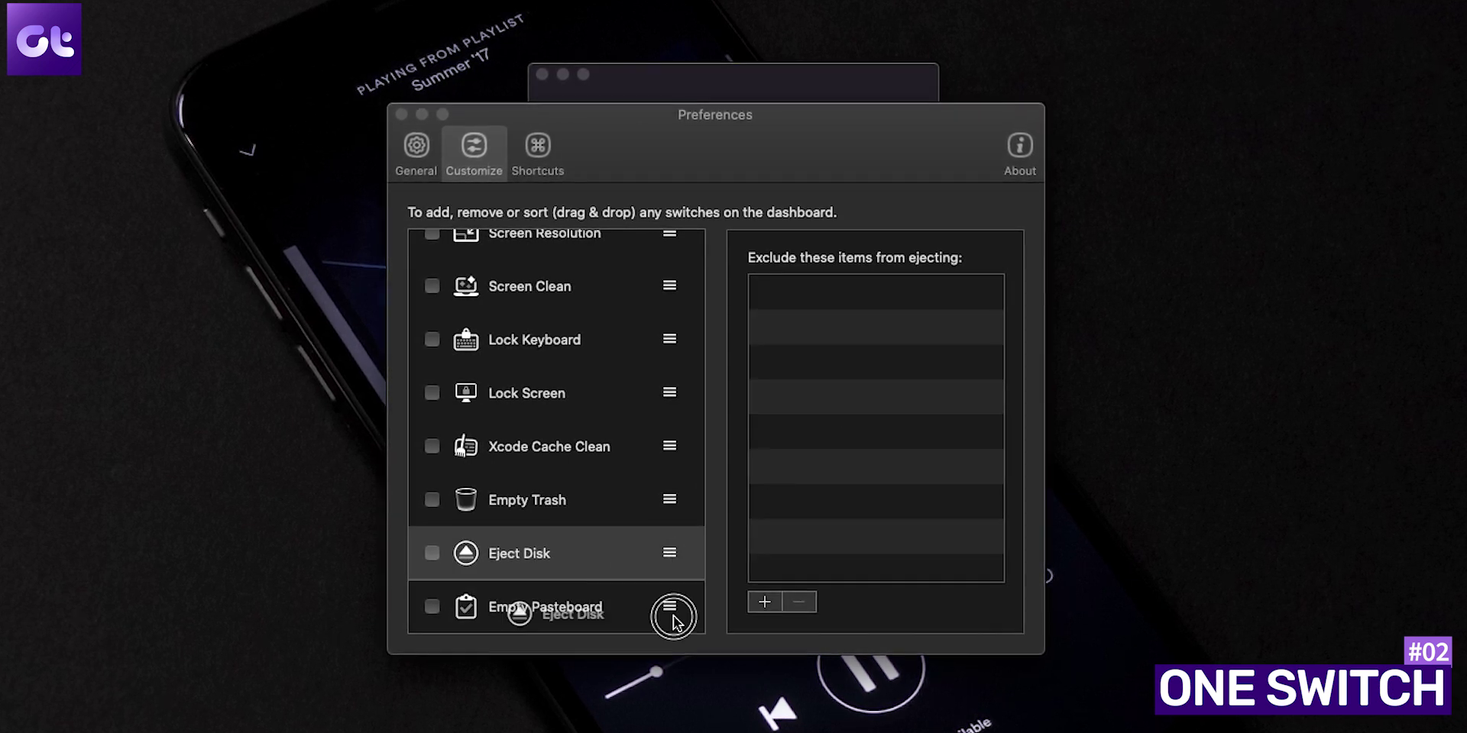
drag(674, 640, 664, 608)
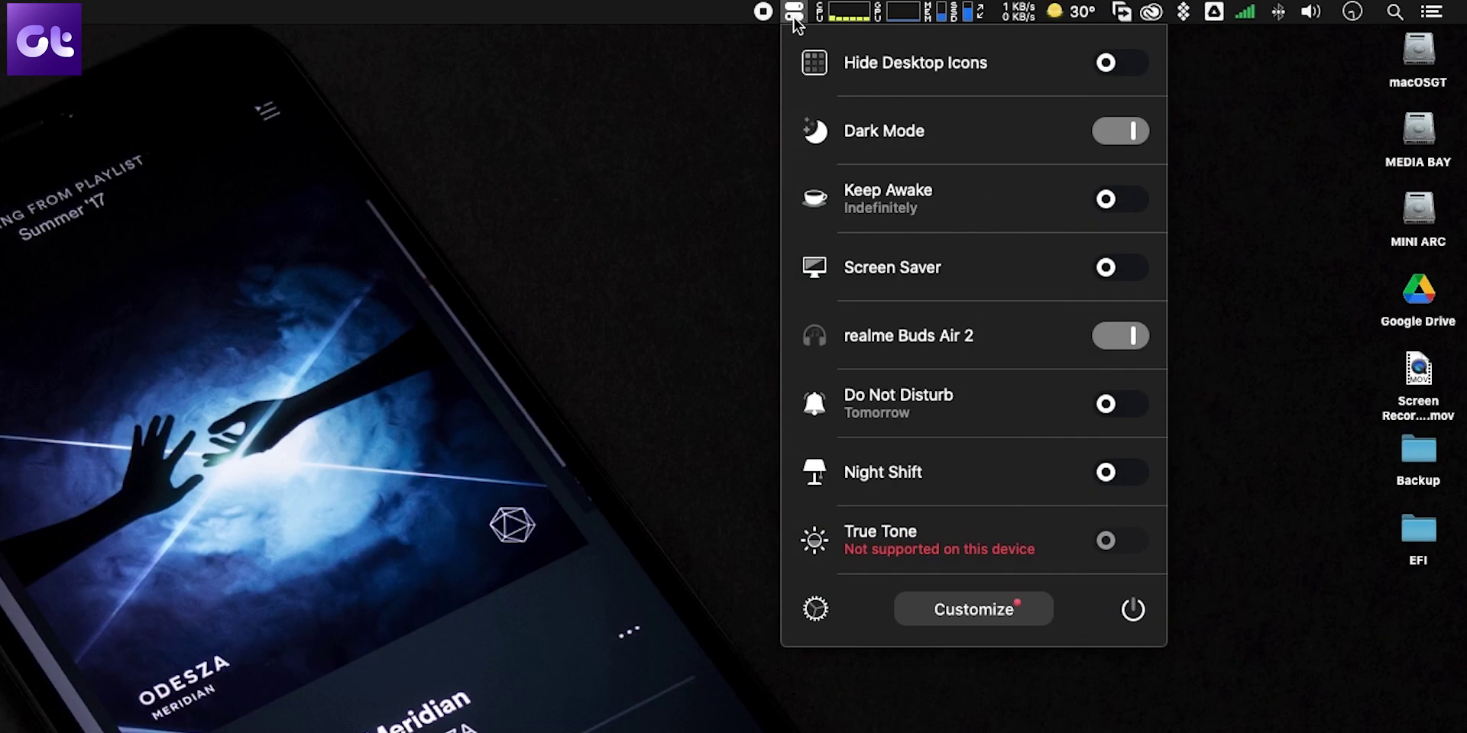
Step: Turn on Hide Desktop Icons, then expand and collapse the realme Buds Air 2 options
click(1126, 64)
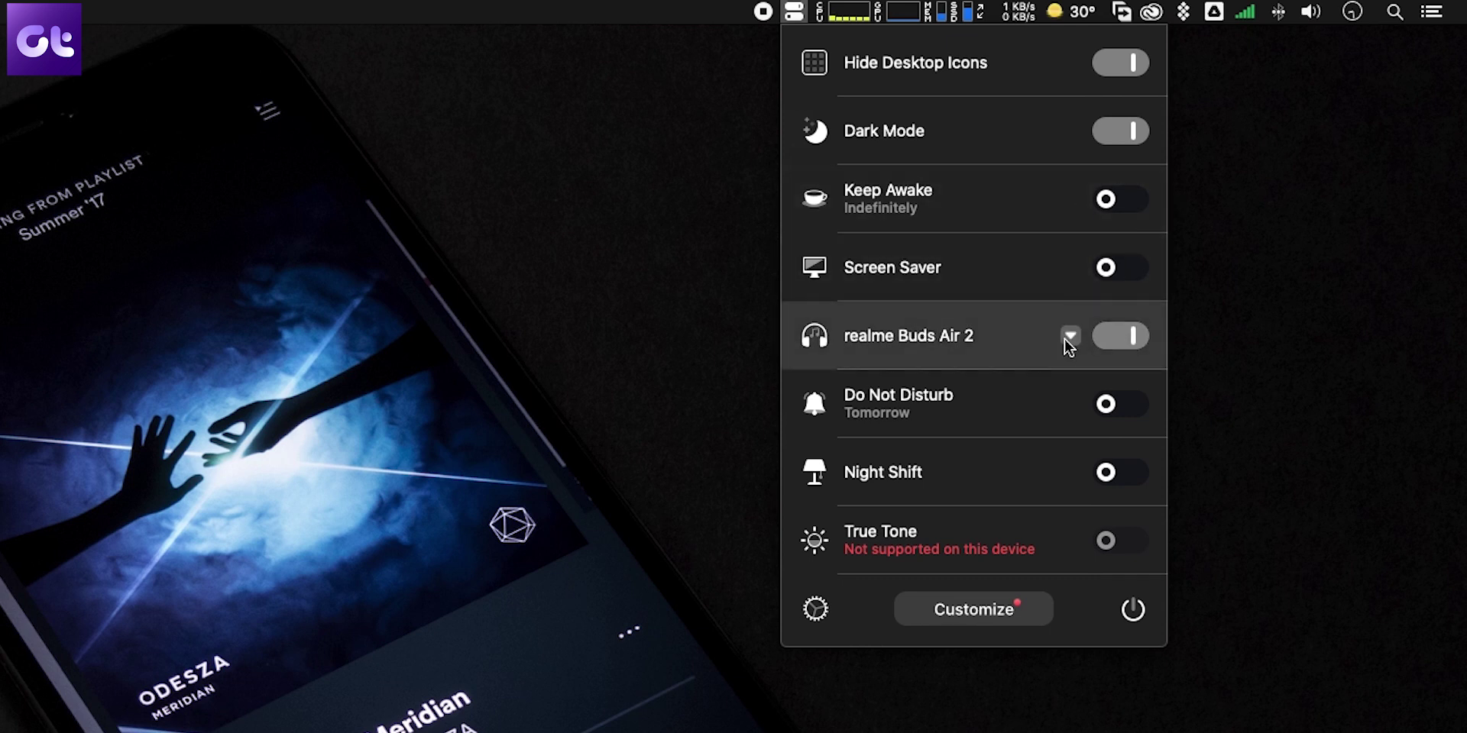
click(1071, 337)
click(1070, 336)
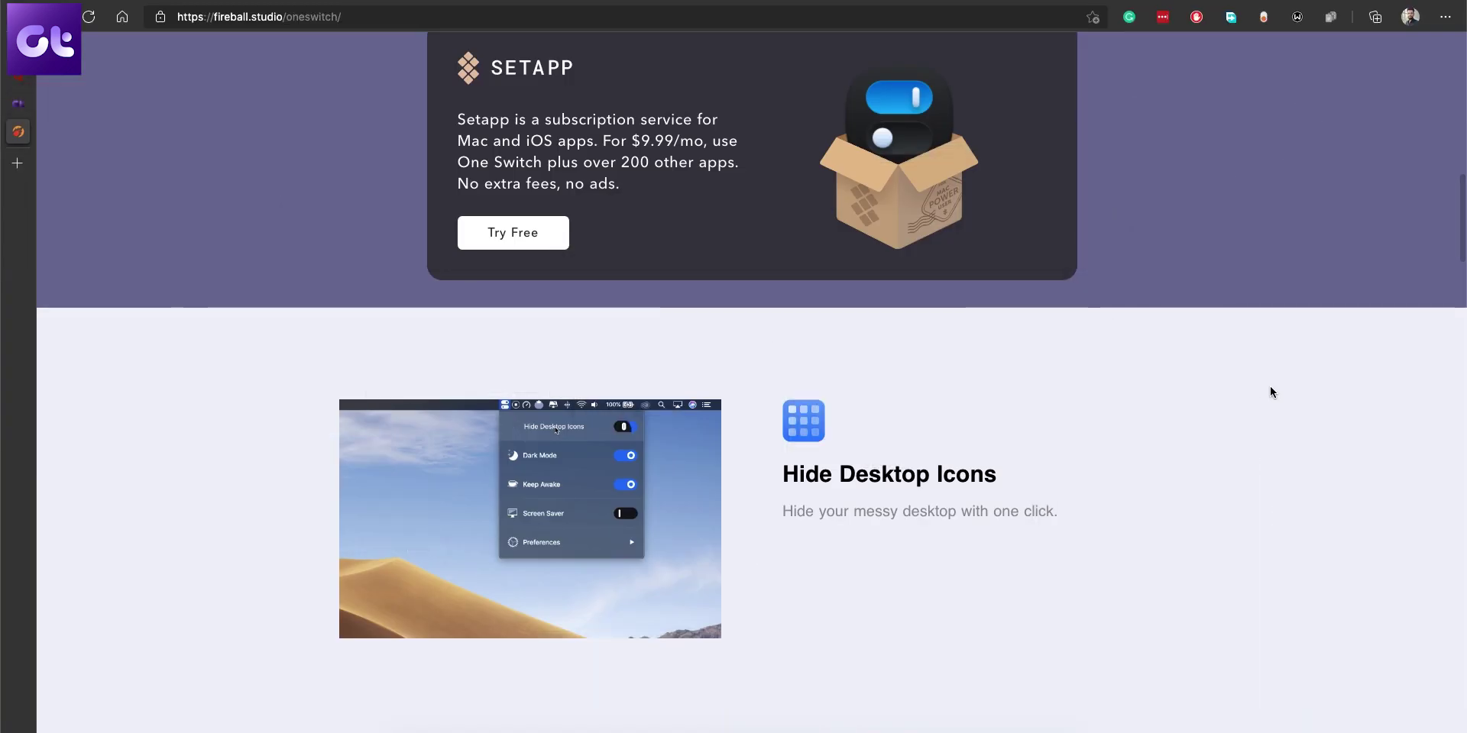
Step: Read the One Switch page's feature sections, then browse BitBar's Science plugins
scroll(1270, 392, down, 15)
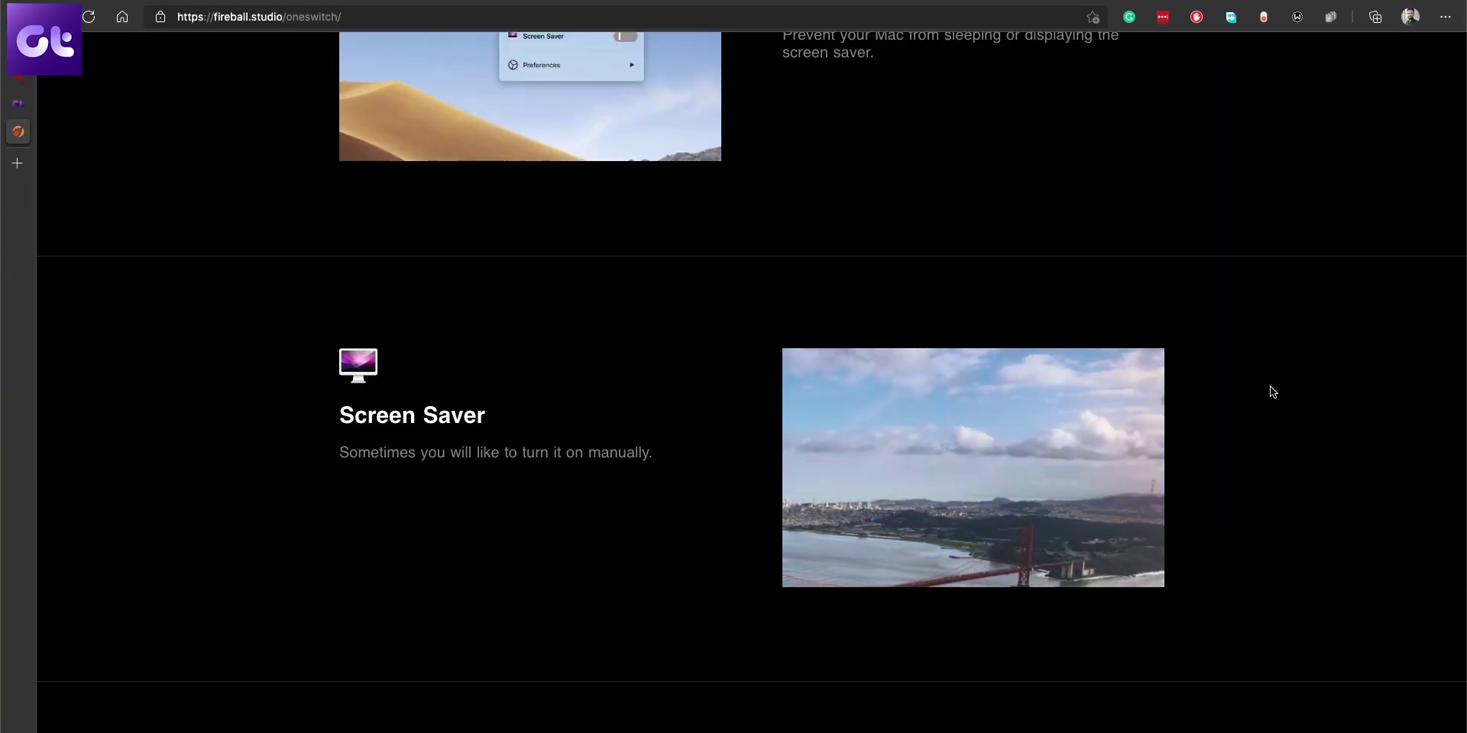
scroll(1270, 392, up, 7)
scroll(1270, 392, down, 20)
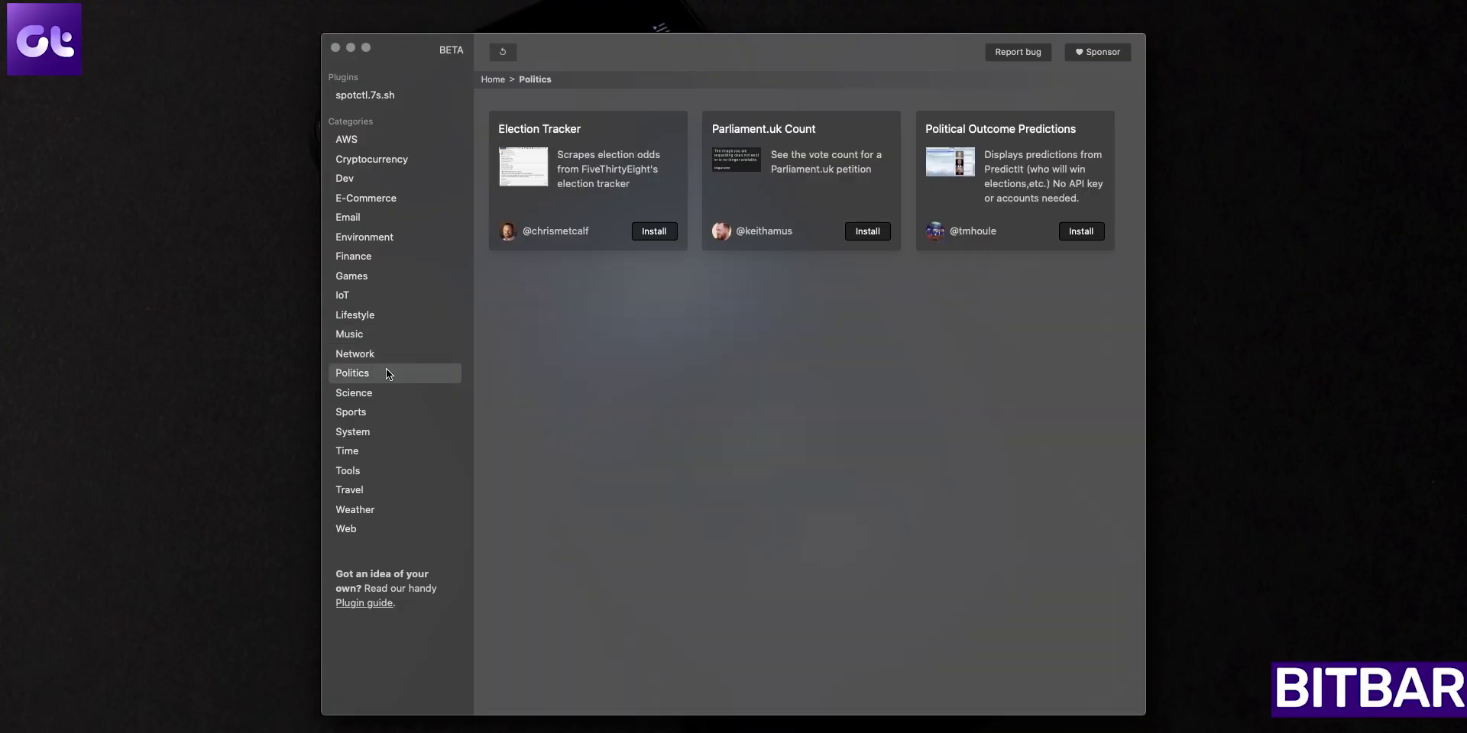
click(399, 393)
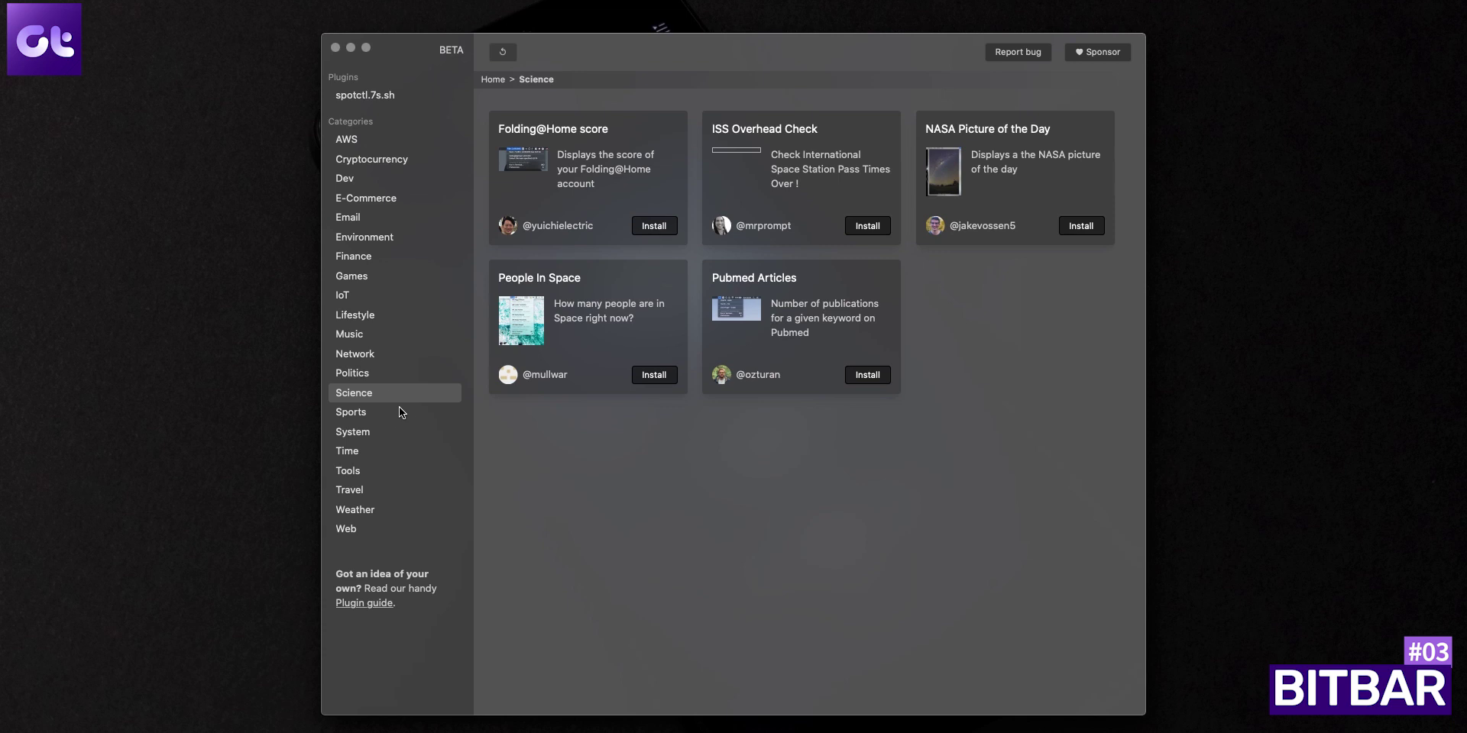
Step: Browse xbar's Sports and System plugin categories and show its menu-bar menu
click(398, 415)
click(396, 432)
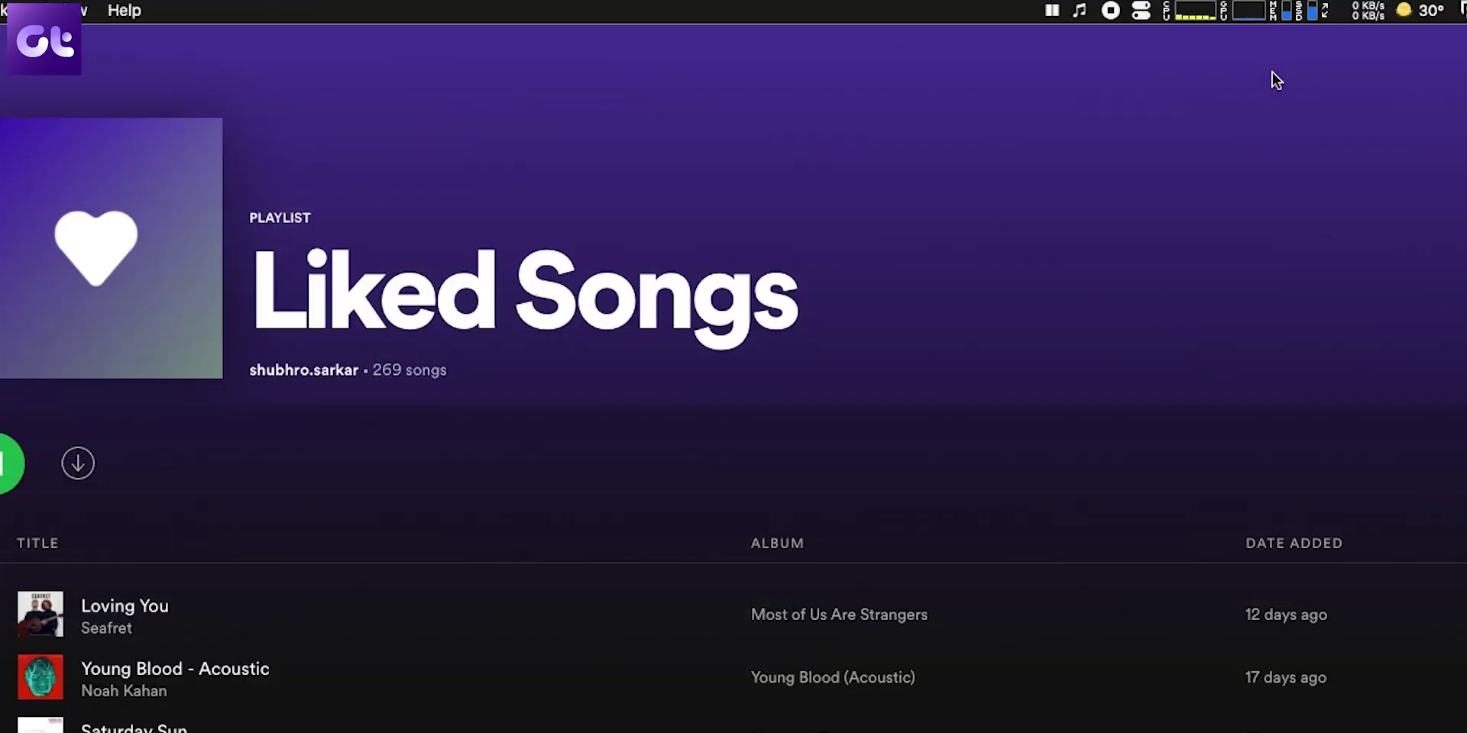
click(1052, 10)
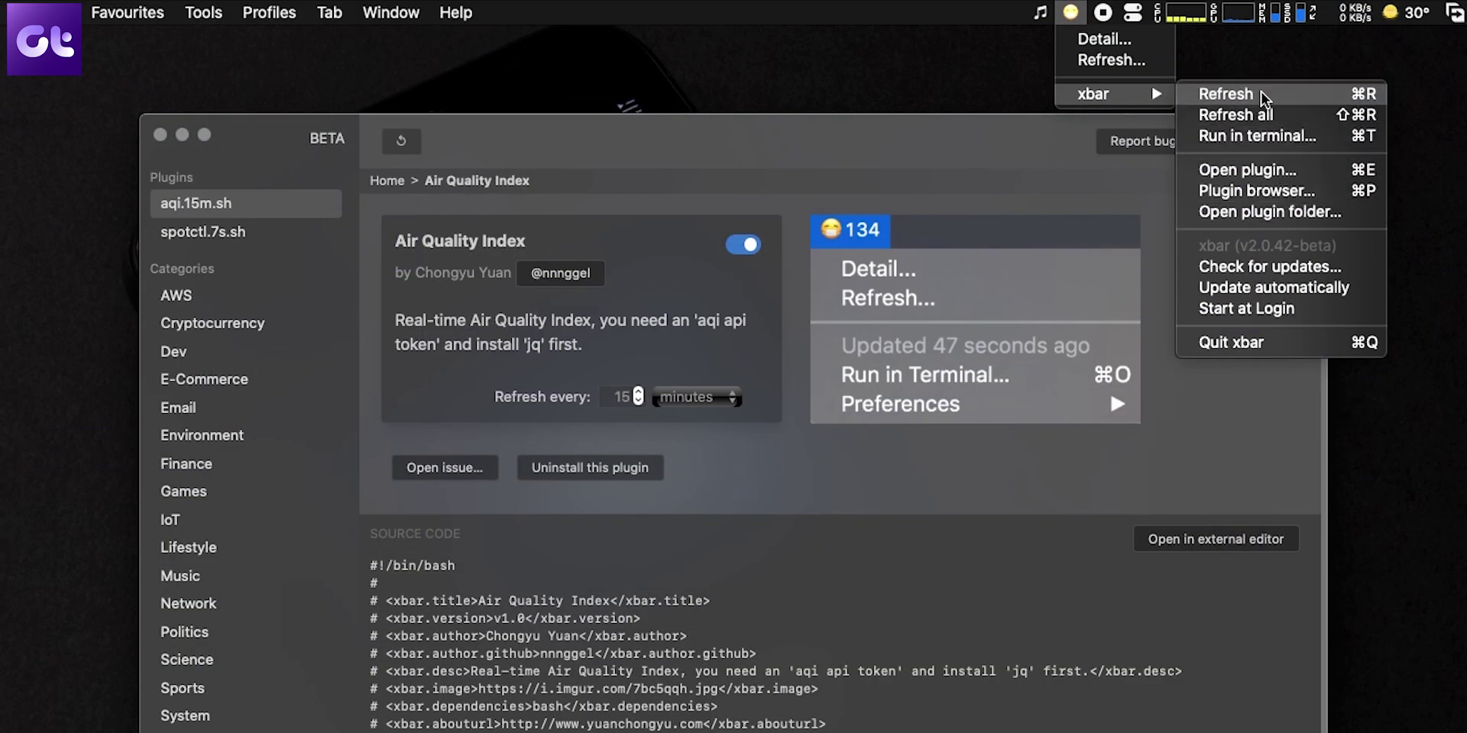
Step: Remove the Air Quality Index and wifisignal.sh plugins, then scroll the Lifestyle category
click(682, 467)
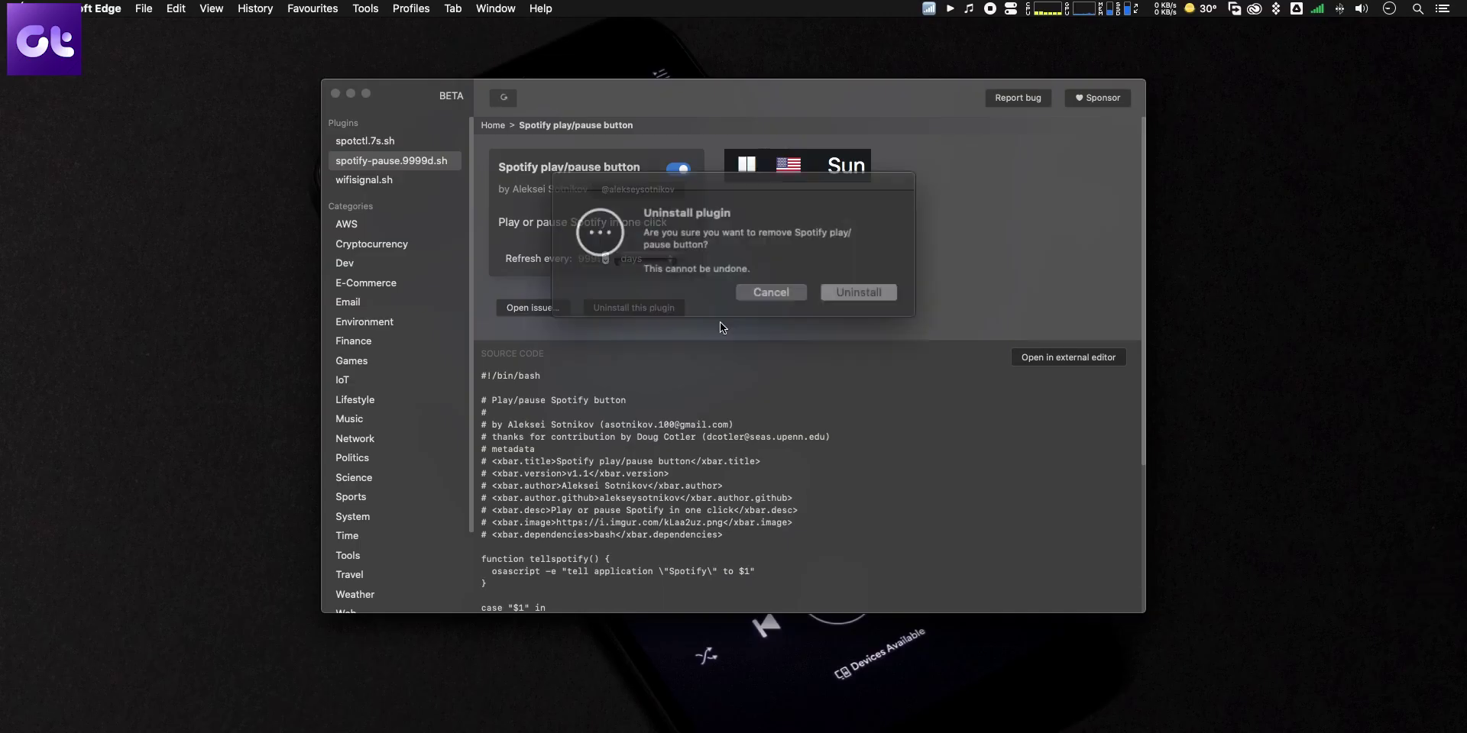
click(860, 290)
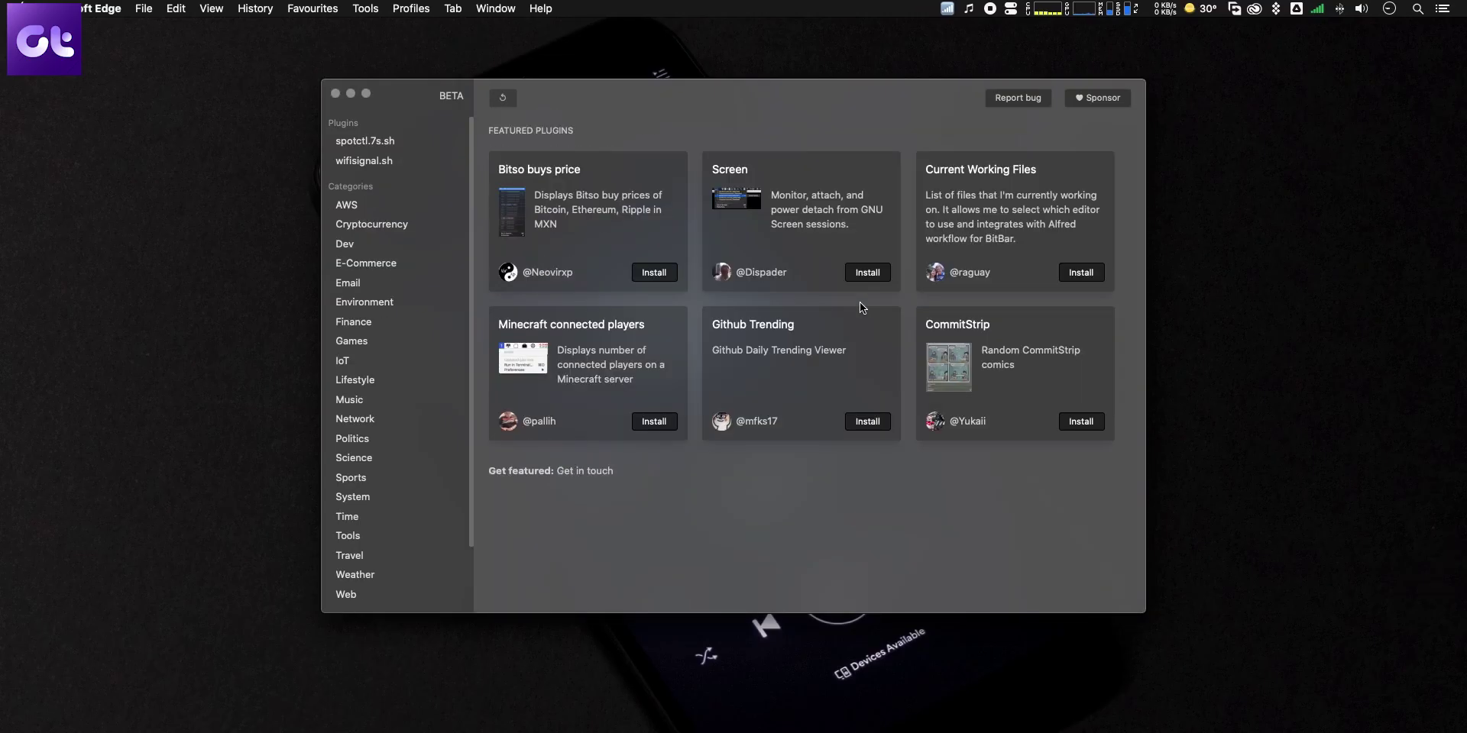
click(365, 141)
click(364, 161)
click(646, 308)
click(844, 277)
click(383, 364)
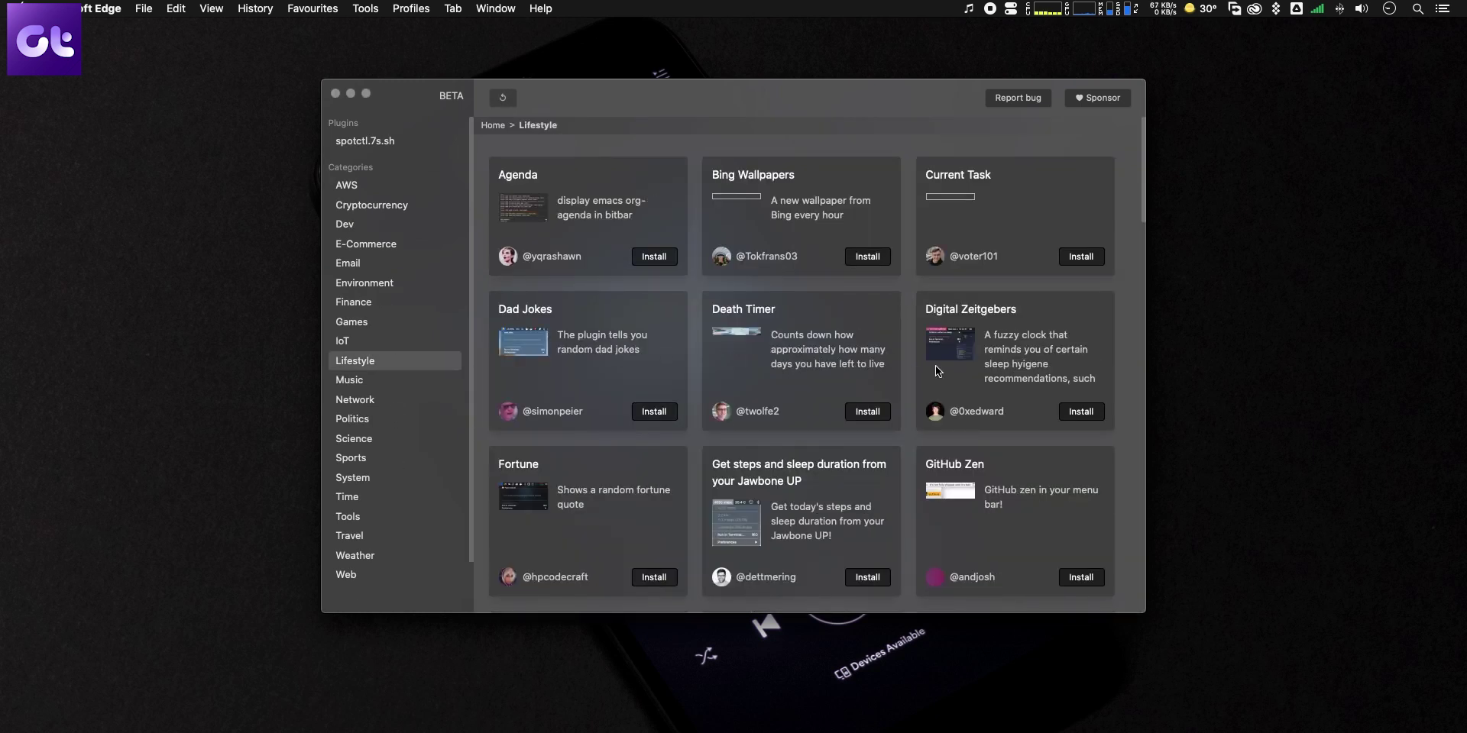
scroll(869, 345, down, 10)
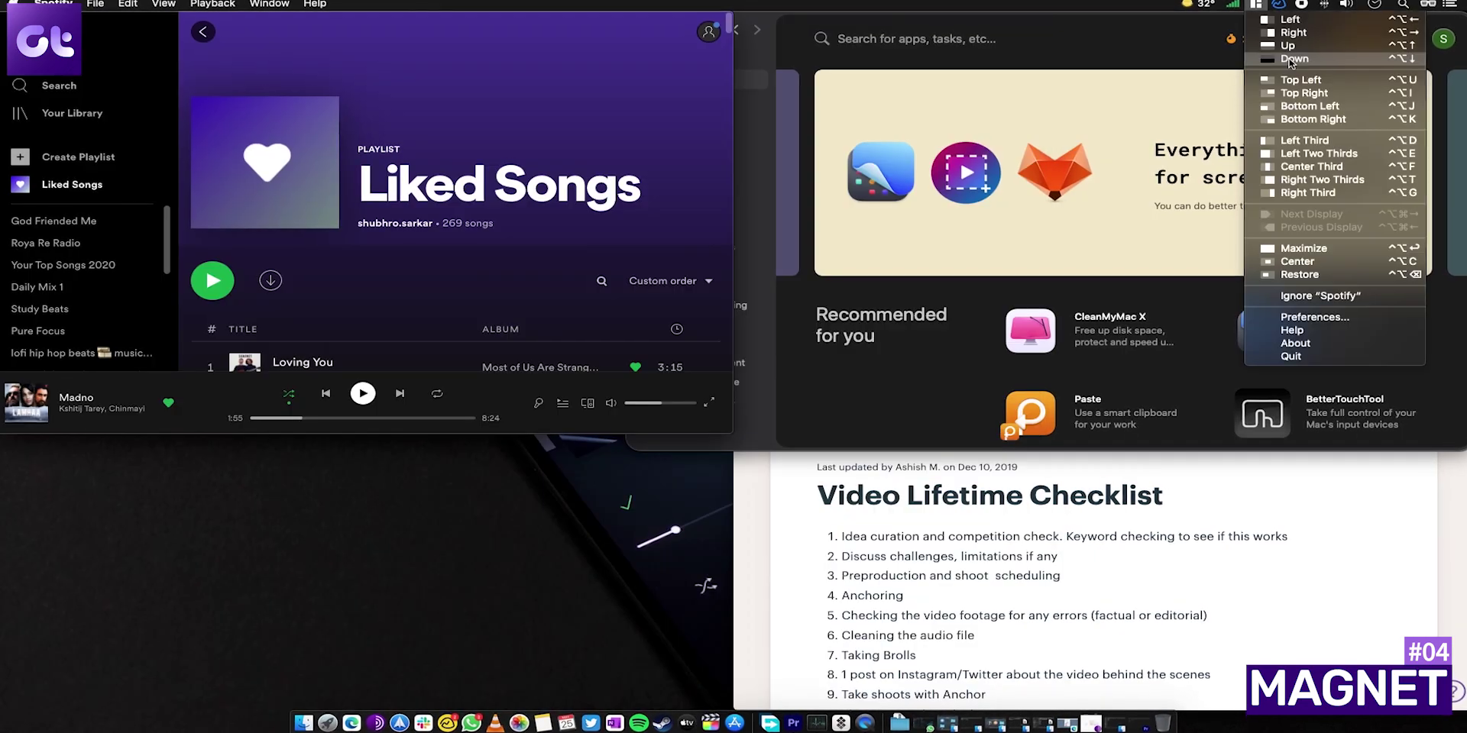
Step: Snap Spotify to the bottom half, Basecamp top-left and Setapp top-right with Magnet
click(1291, 60)
key(super+Tab)
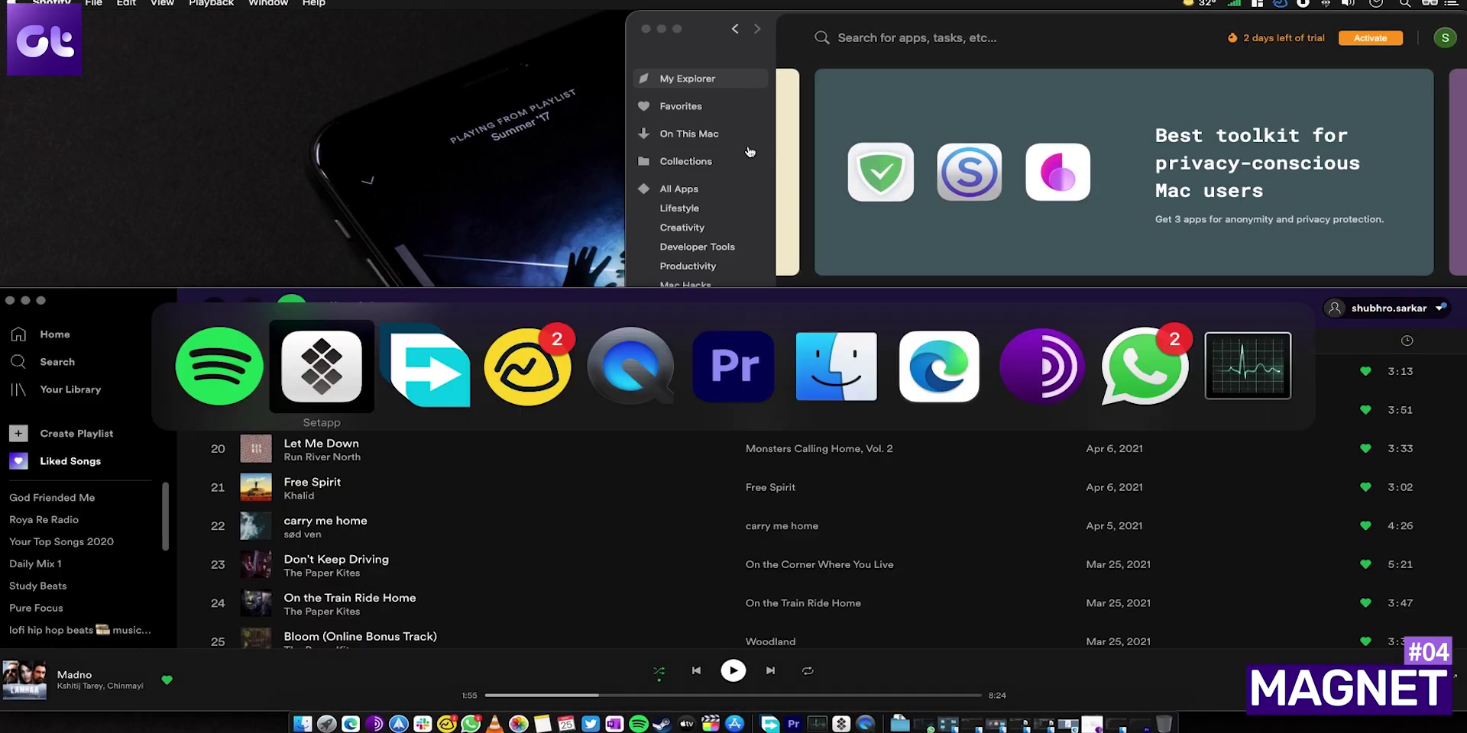
click(1278, 4)
key(super+Tab)
click(1284, 4)
click(1306, 77)
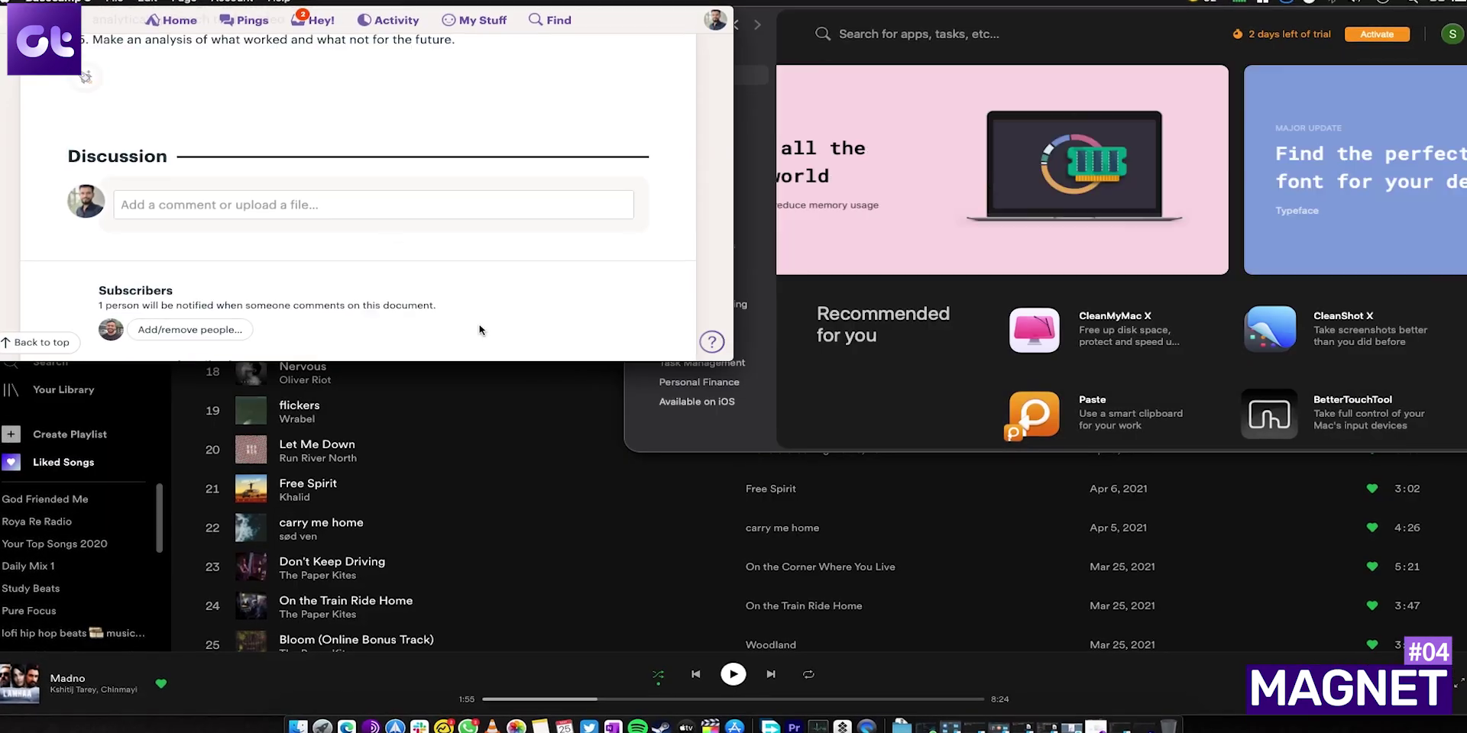
key(super+Tab)
key(ctrl+alt+i)
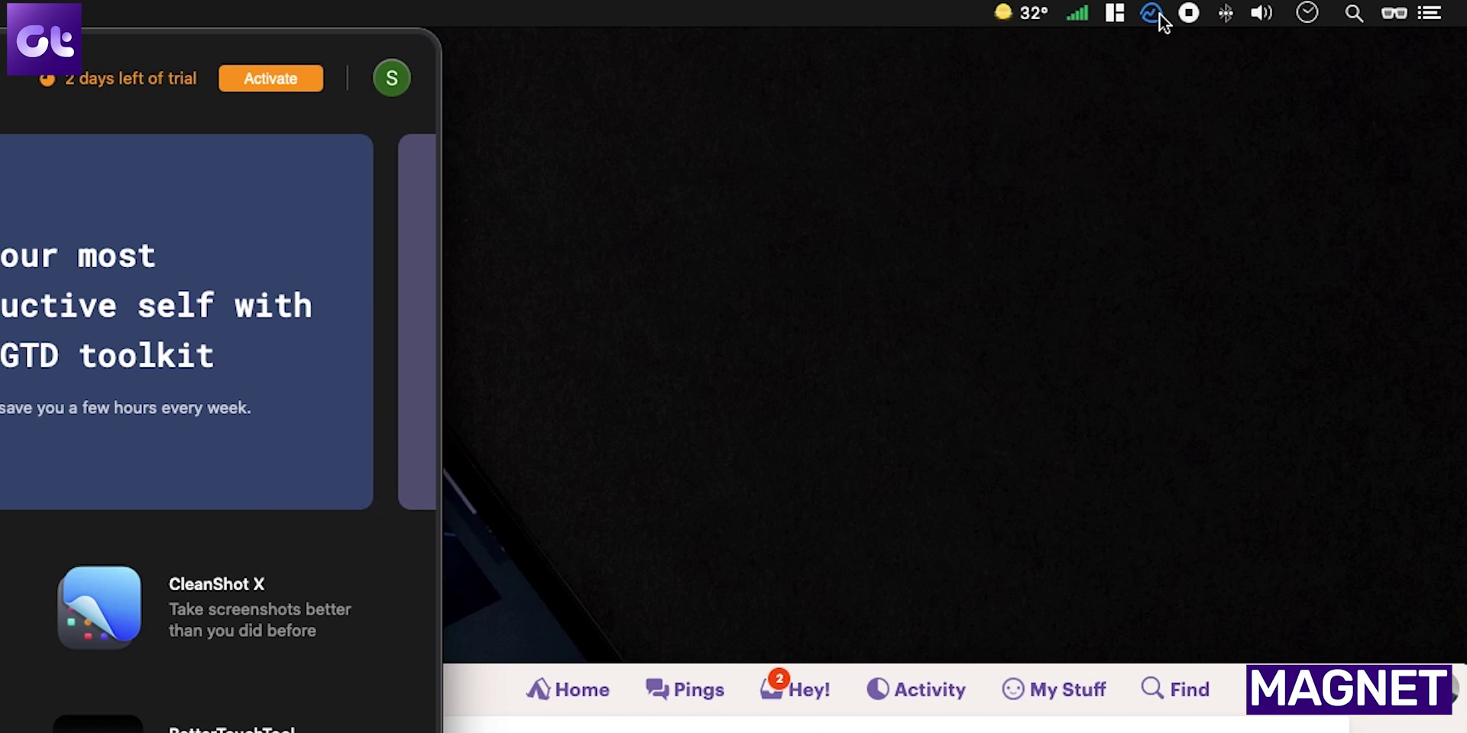
click(1125, 13)
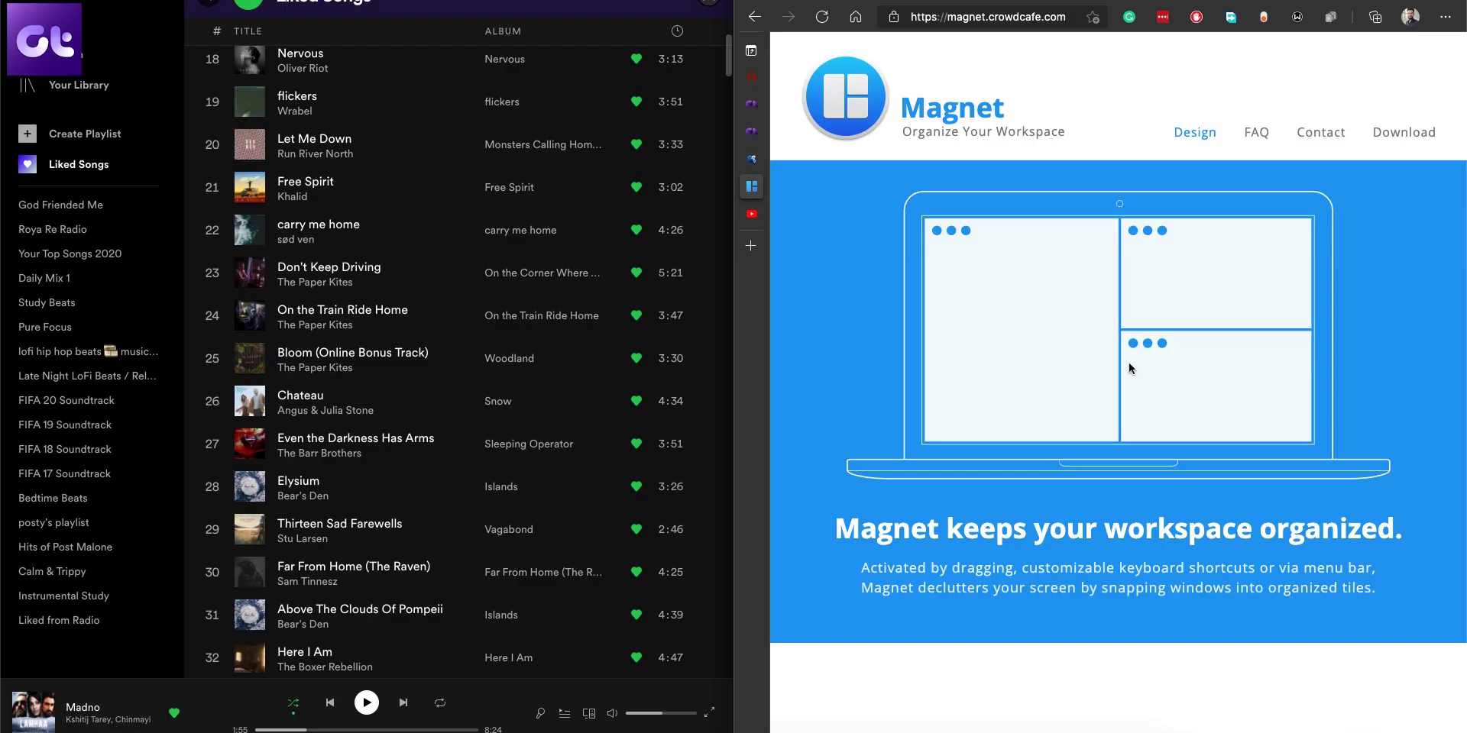
scroll(1231, 356, down, 15)
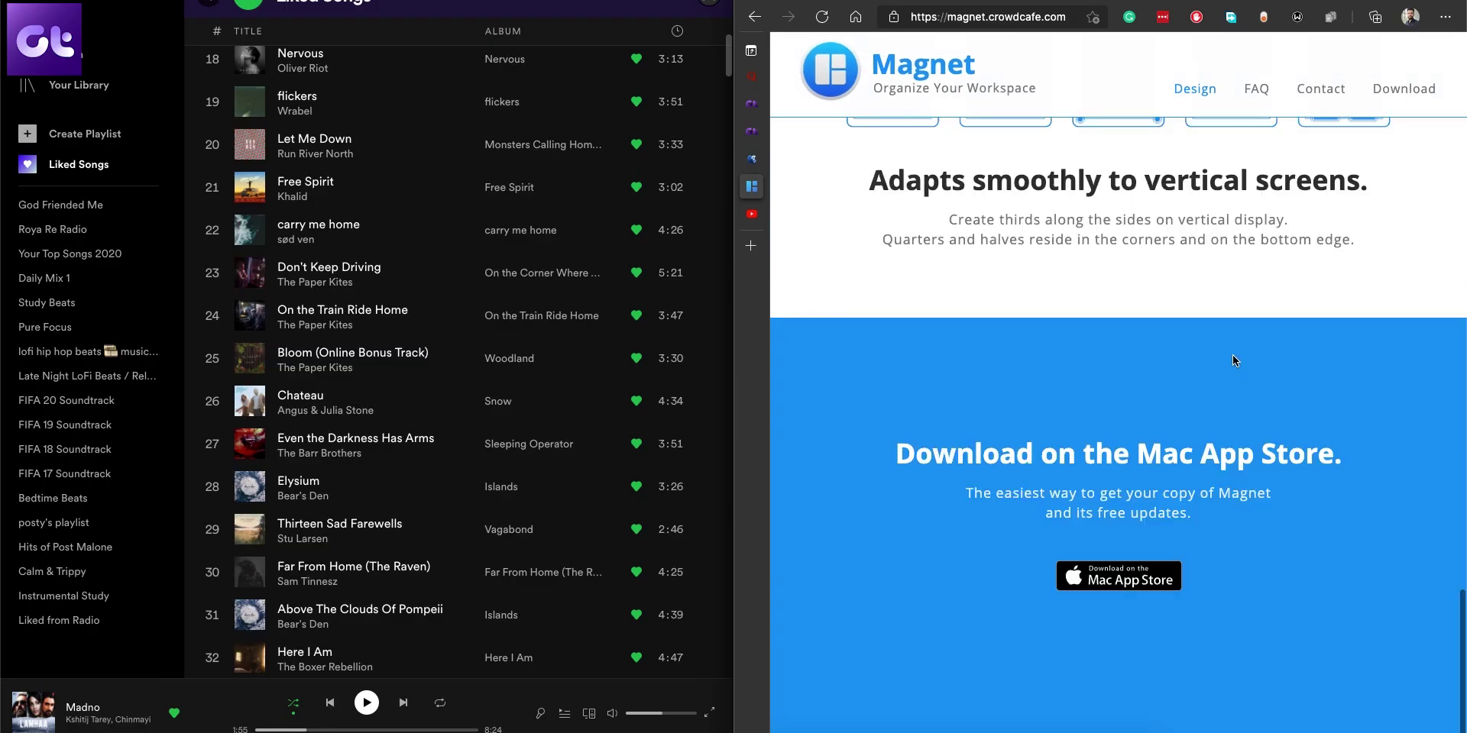
scroll(1176, 543, up, 10)
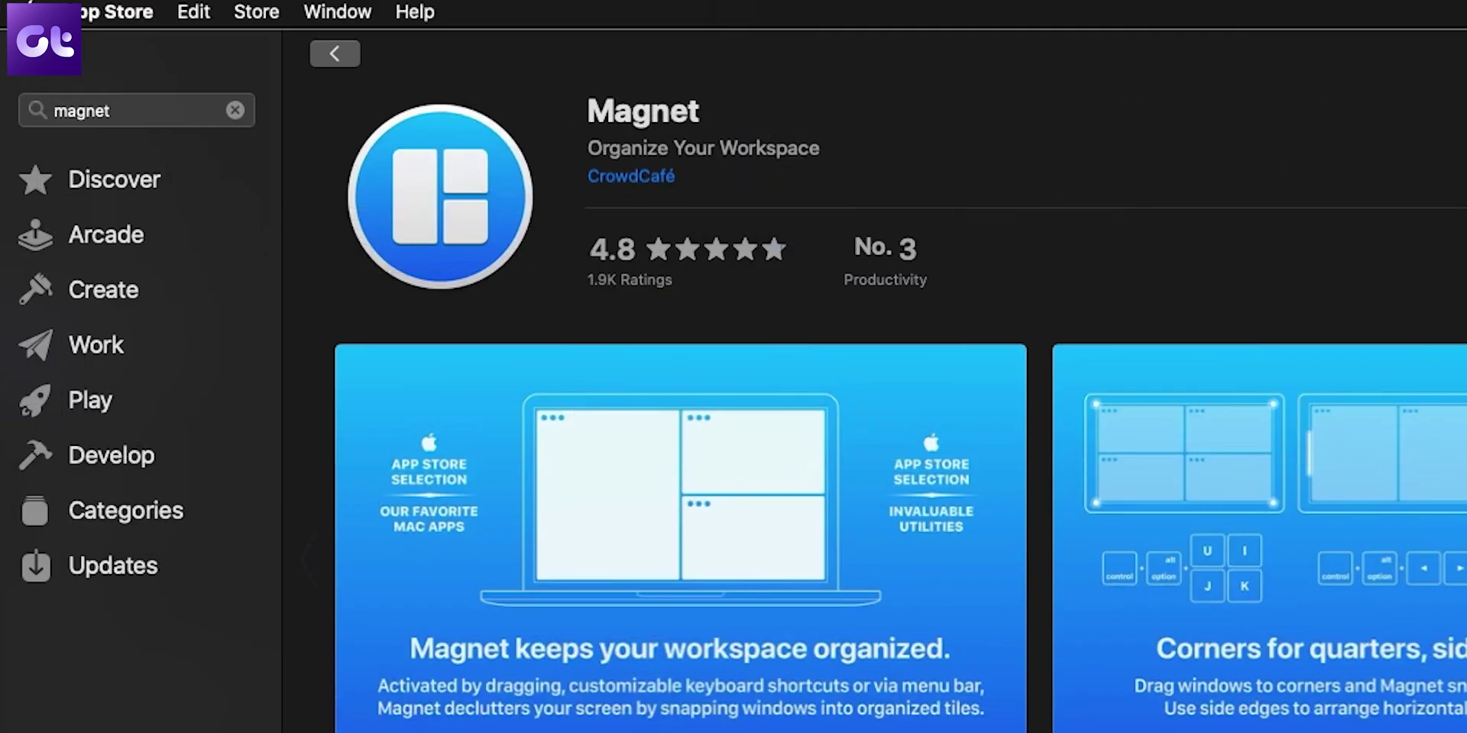
scroll(580, 714, down, 15)
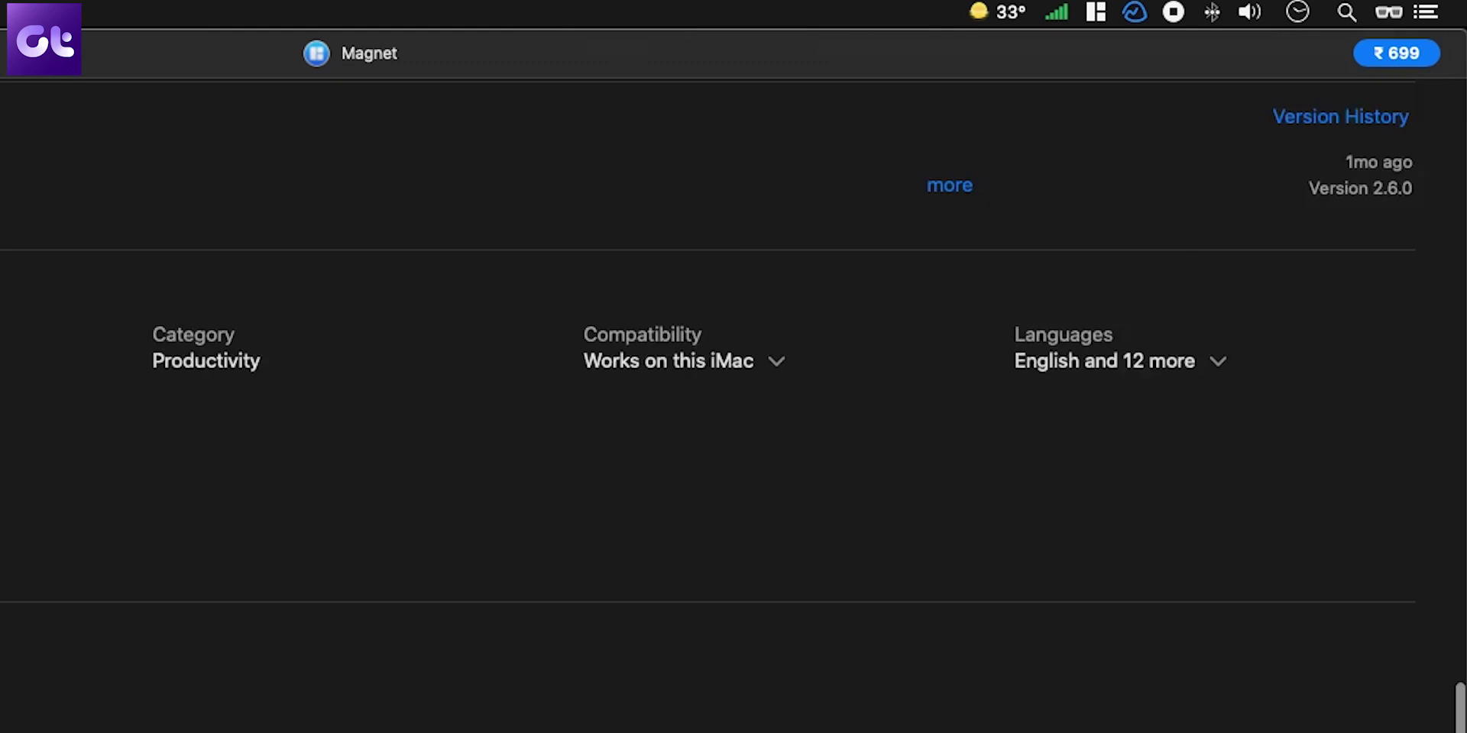
scroll(734, 382, up, 15)
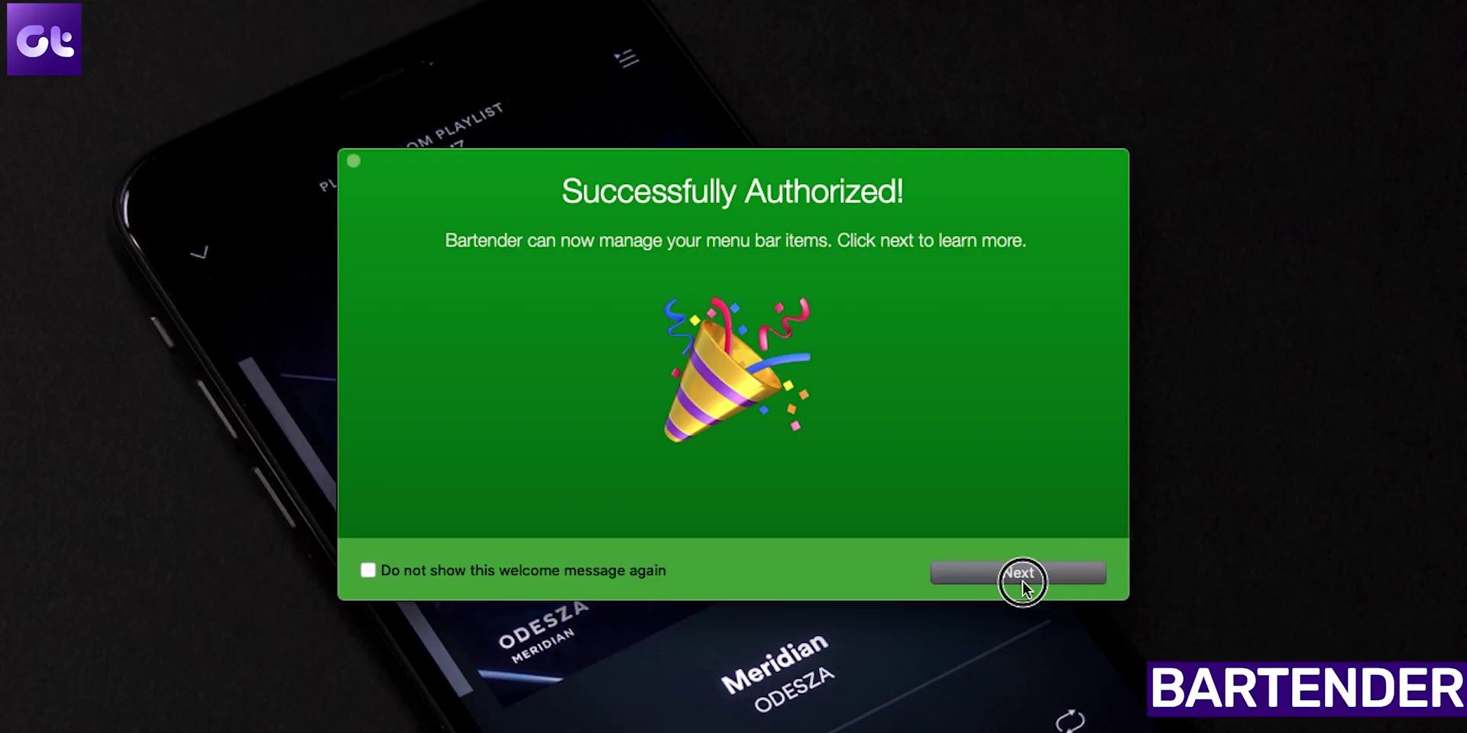
Step: Continue past the welcome dialog and set iStat Menus combined to Hide
click(1019, 575)
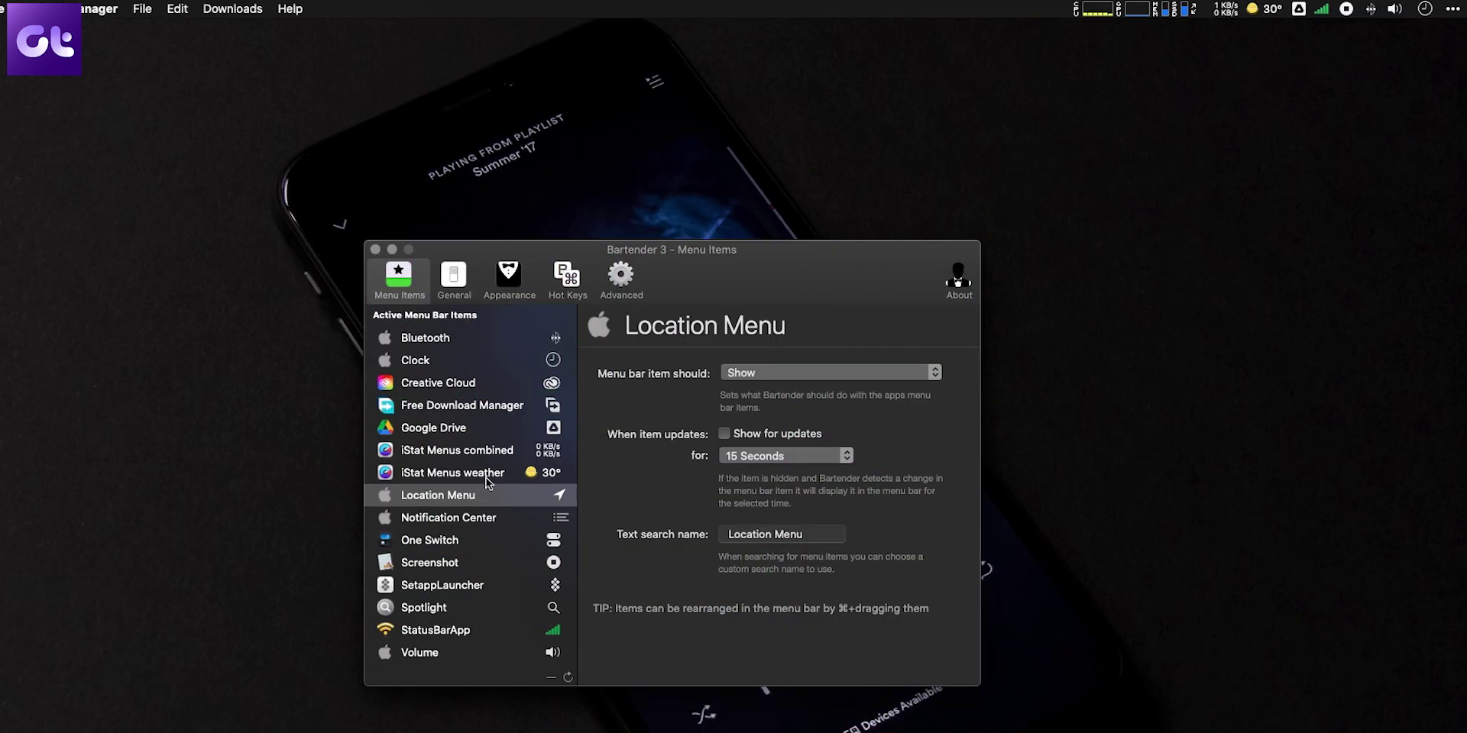
click(486, 475)
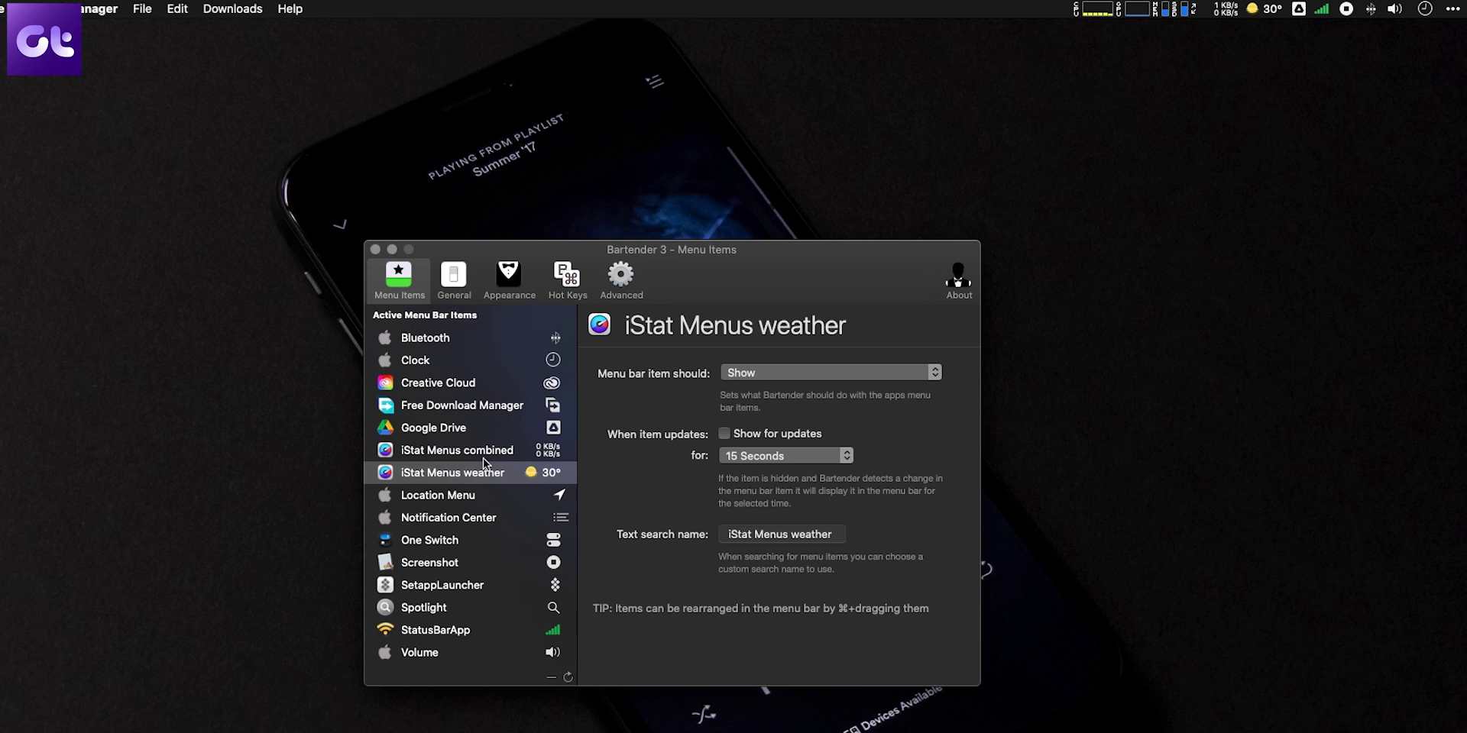
click(483, 452)
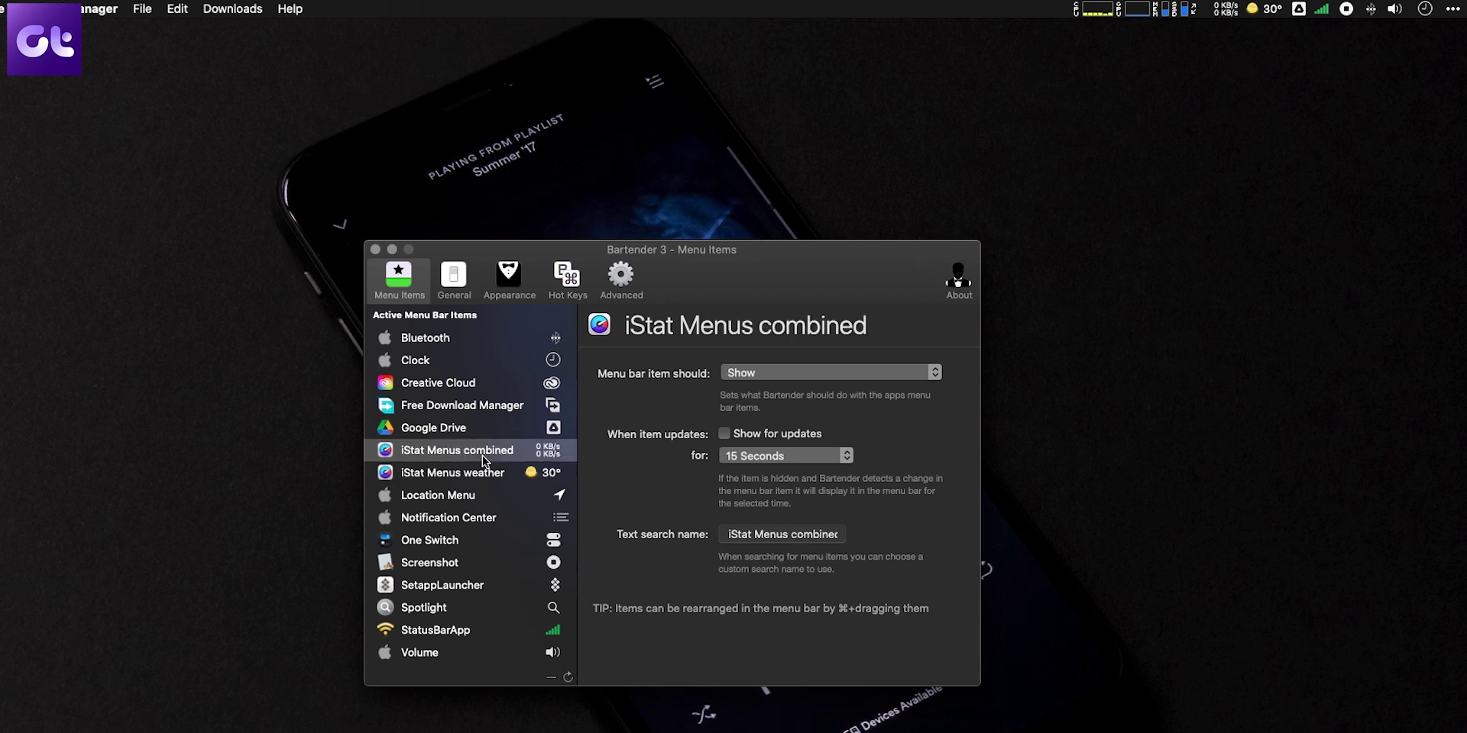
click(787, 372)
click(773, 391)
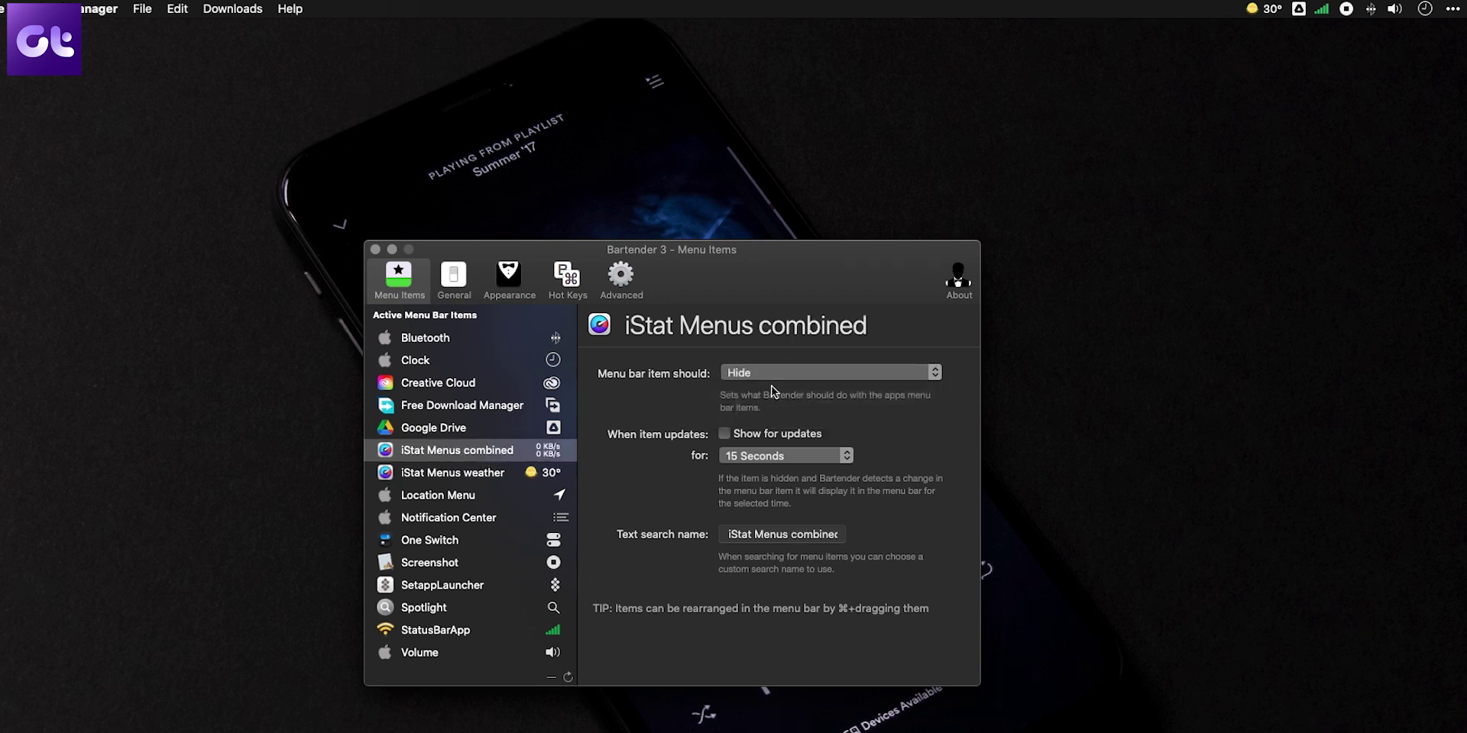
Step: Set the Google Drive menu bar item to Hide
click(456, 426)
click(813, 376)
click(782, 395)
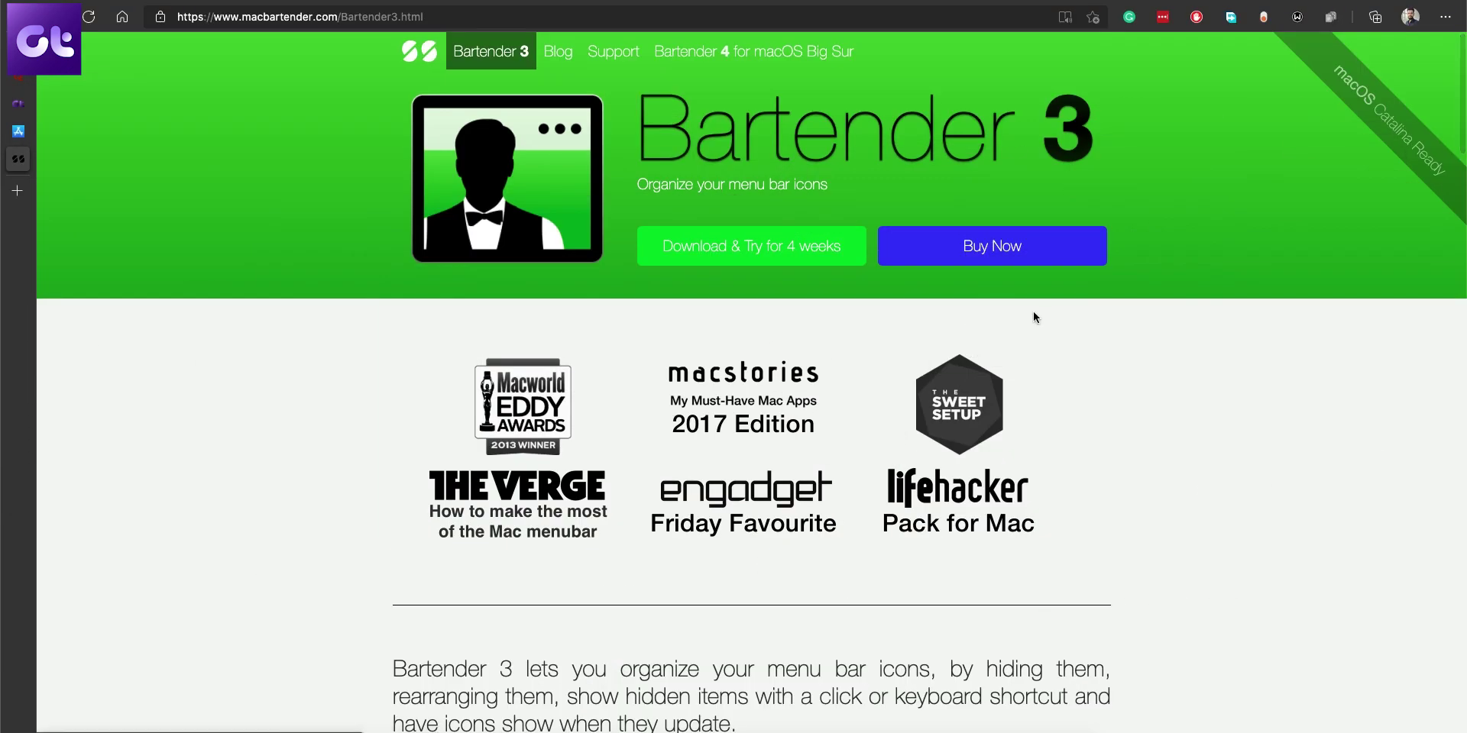
Step: Show the Download & Try offer on the Bartender 3 page at macbartender.com
mouse_move(759, 262)
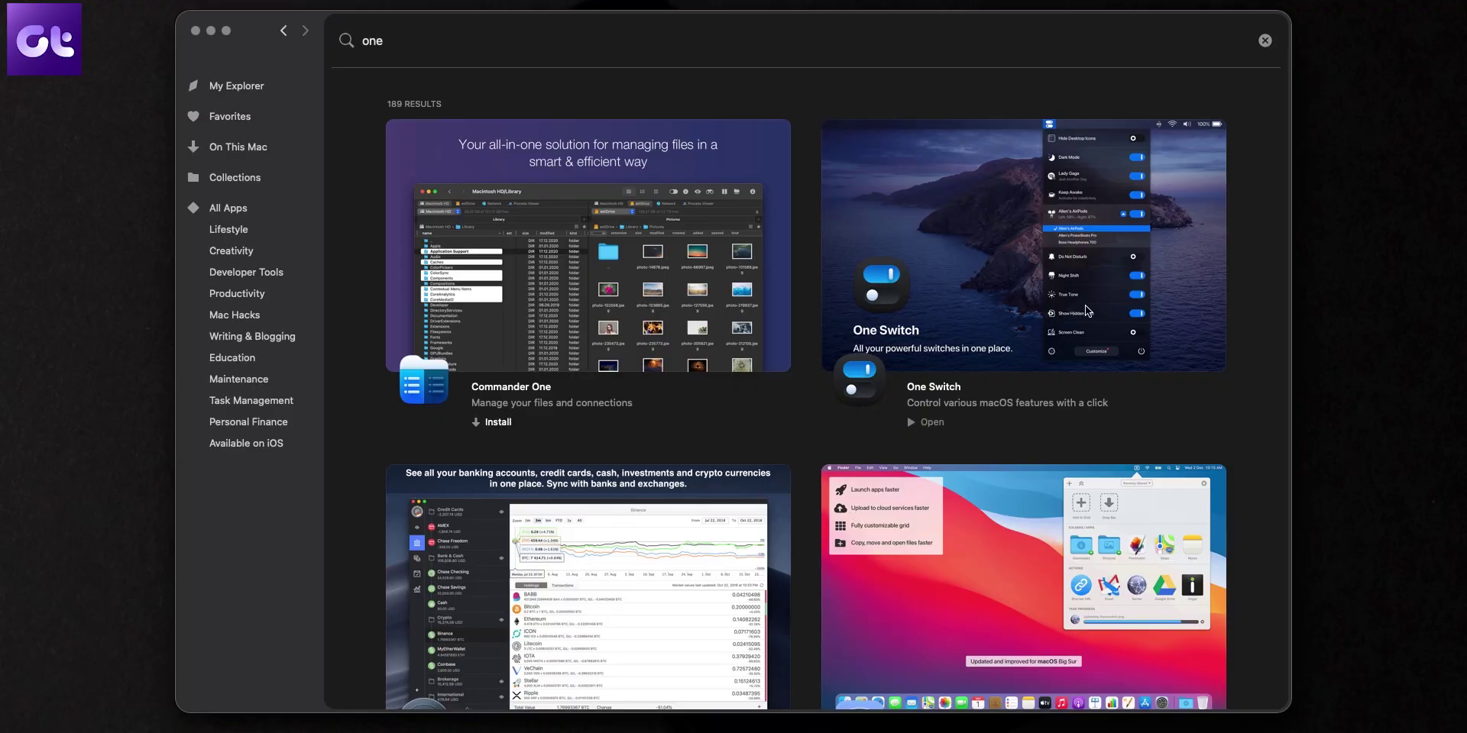
Step: Open One Switch's Setapp page from the 'one' results and read down its description
click(1094, 204)
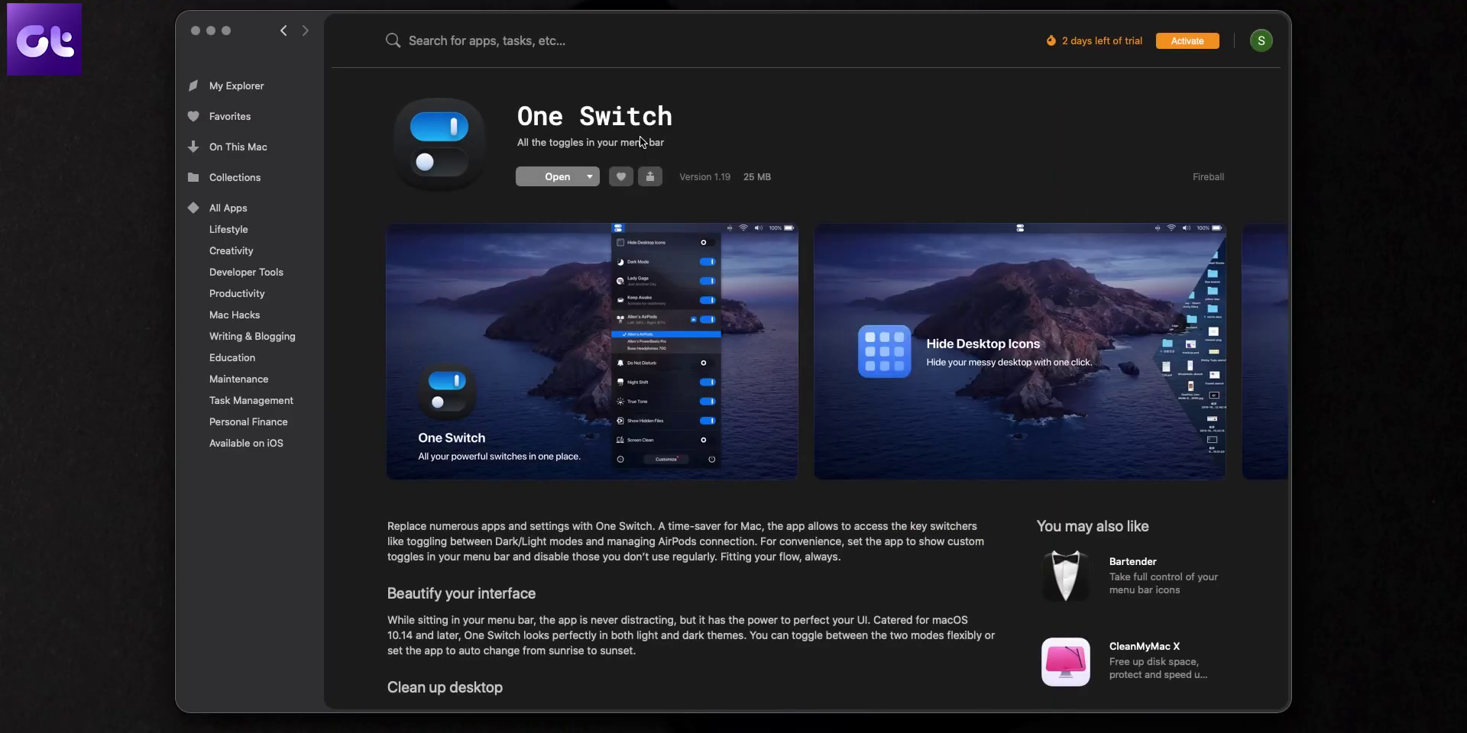
scroll(993, 434, down, 1)
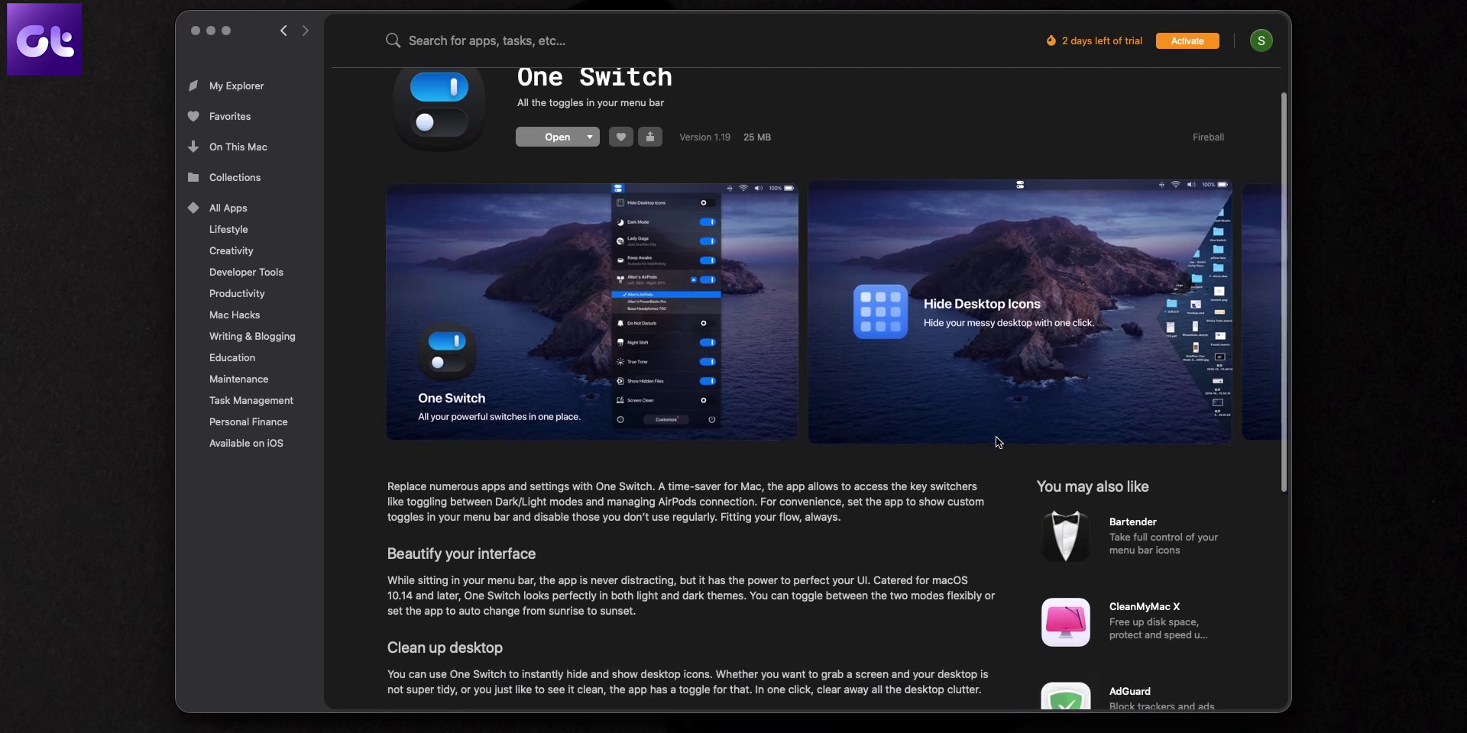
scroll(996, 435, down, 5)
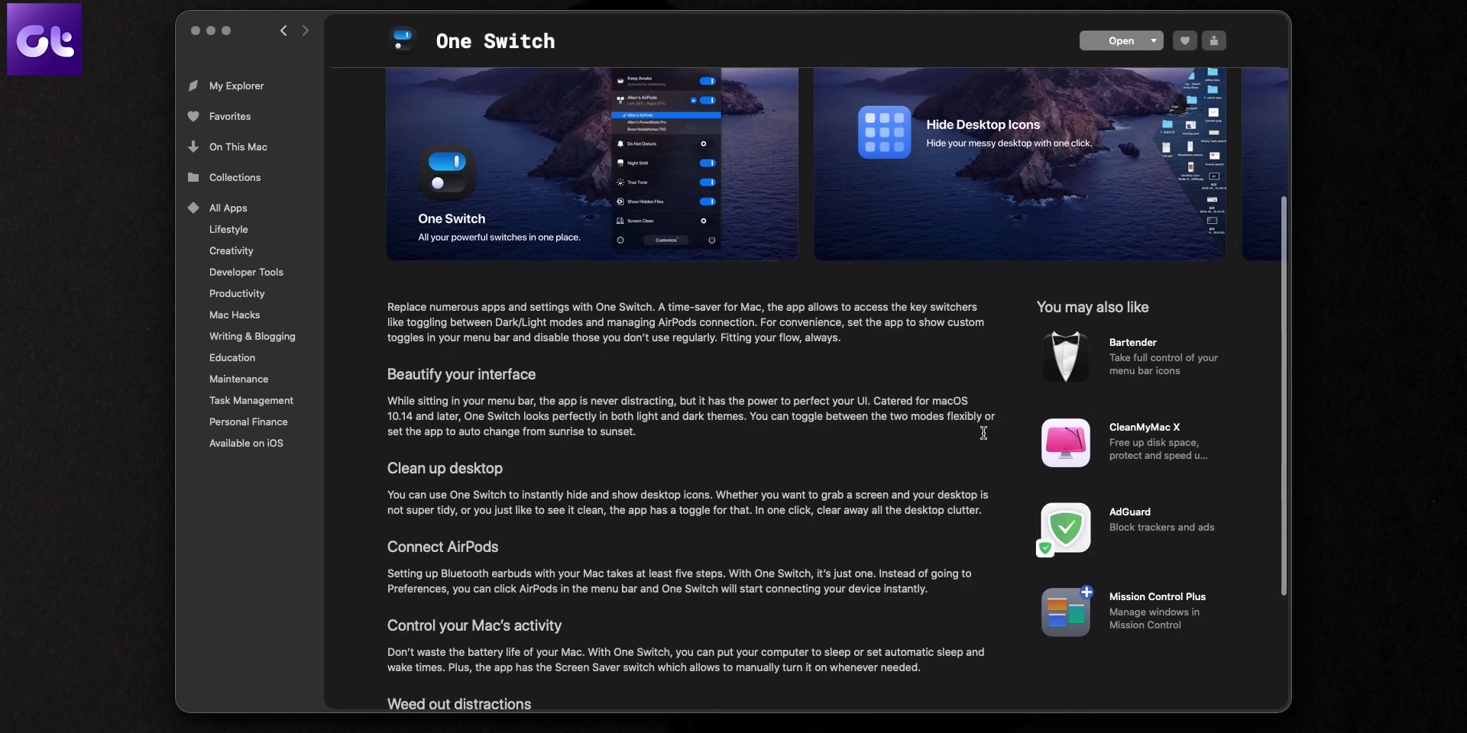
scroll(985, 433, down, 4)
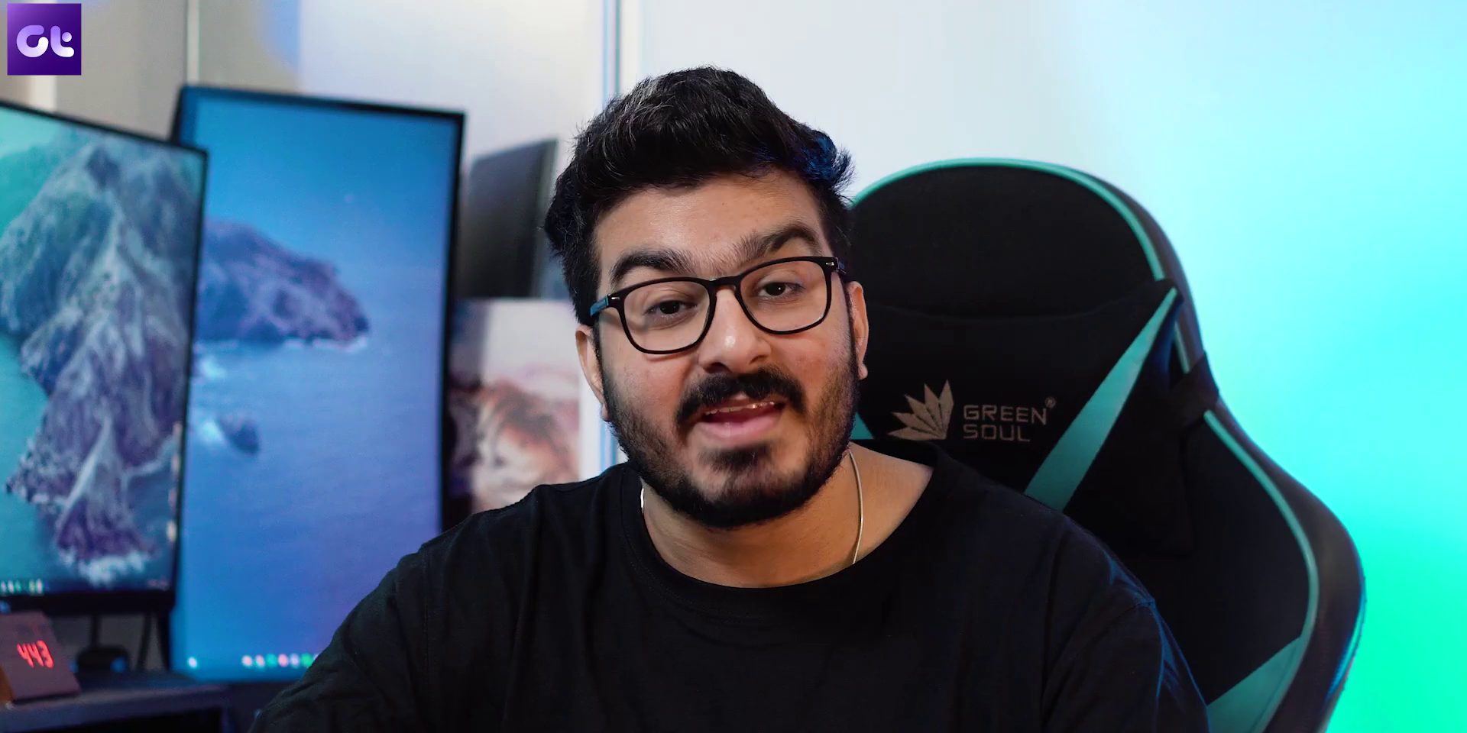